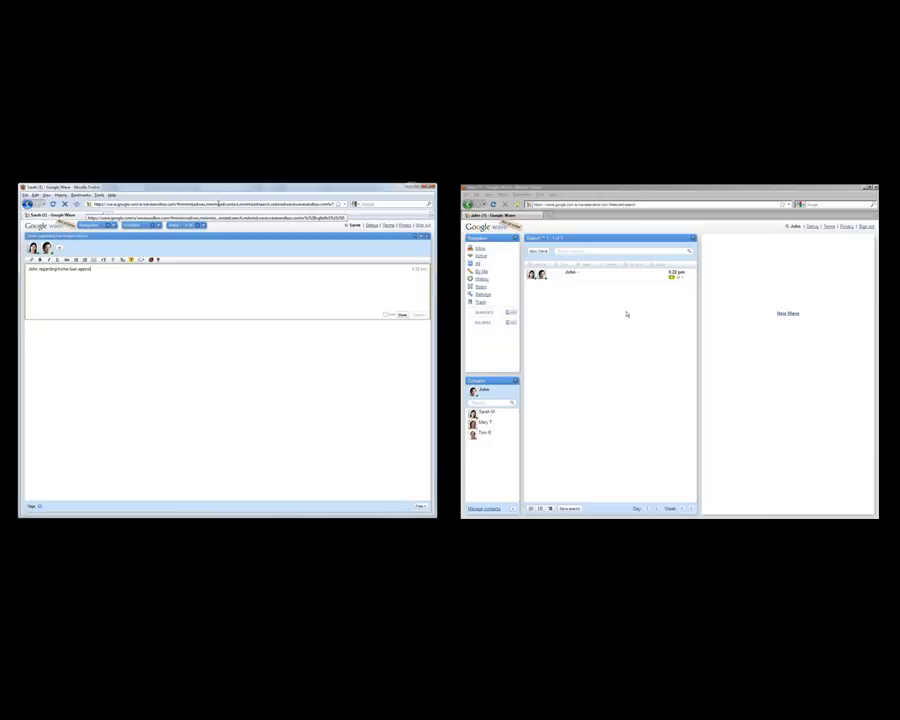
Step: Complete the opening message about the post-merger process and cross-selling to new customers, and open the wave maximized in the recipient's window
type("about the post-merger process, perh")
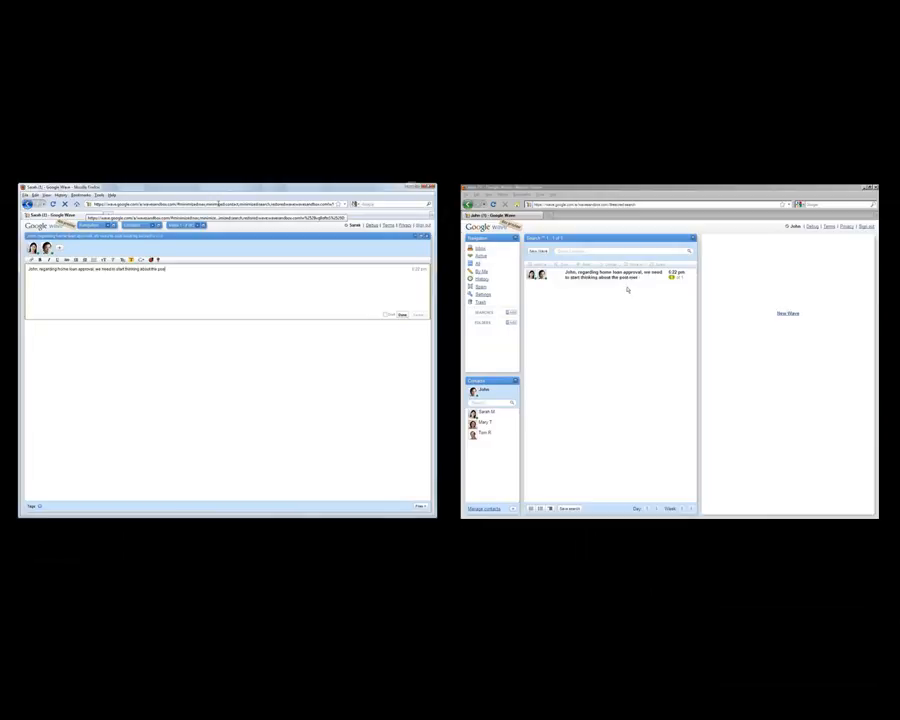
left_click(620, 274)
type("aps we can start")
left_click(863, 240)
type("with a high level process for new customers")
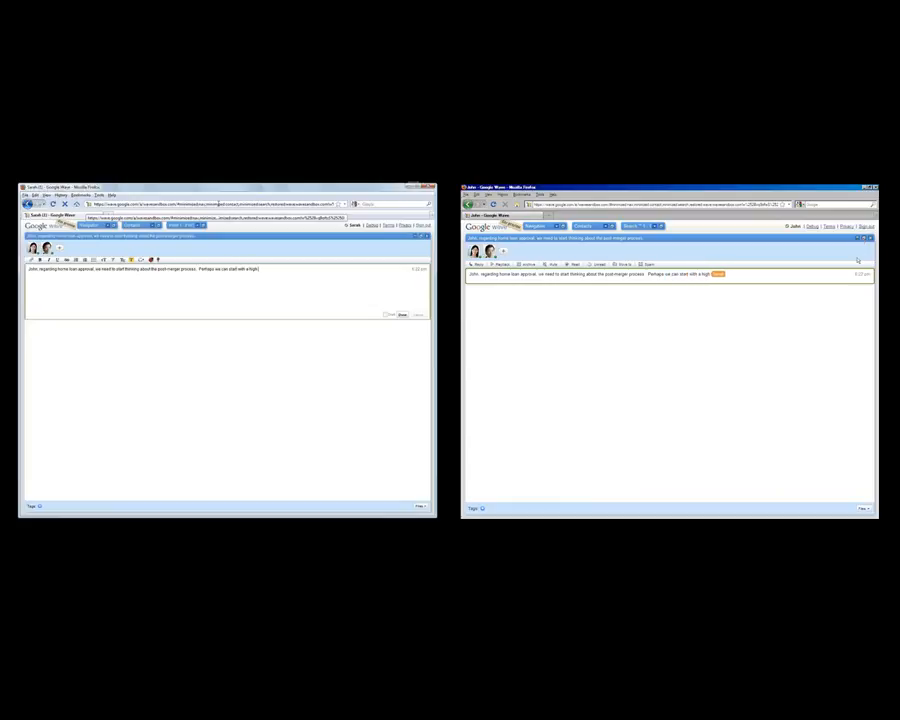
type(" in order to understand how we can effectiv")
left_click(854, 277)
type("ely leverage crowd")
Step: Reply to the opening message with "what a terrific idea! We can use Gravity for this purpose!", addressing the colleague by name
type("Sarah, what a terrific idea")
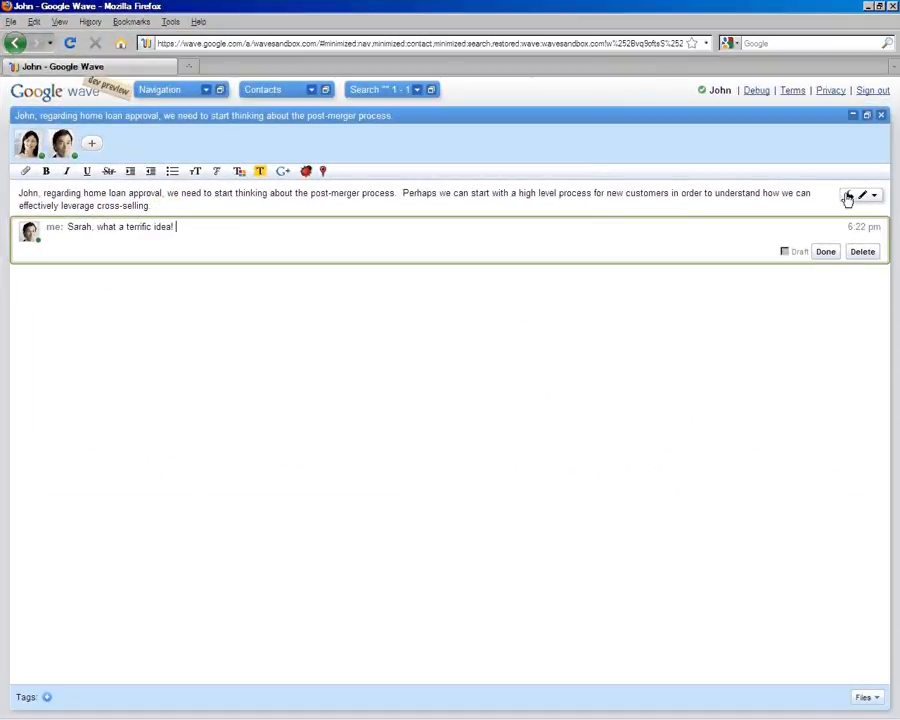
type("! We can use Gravity for this purpo")
key("shift+Return")
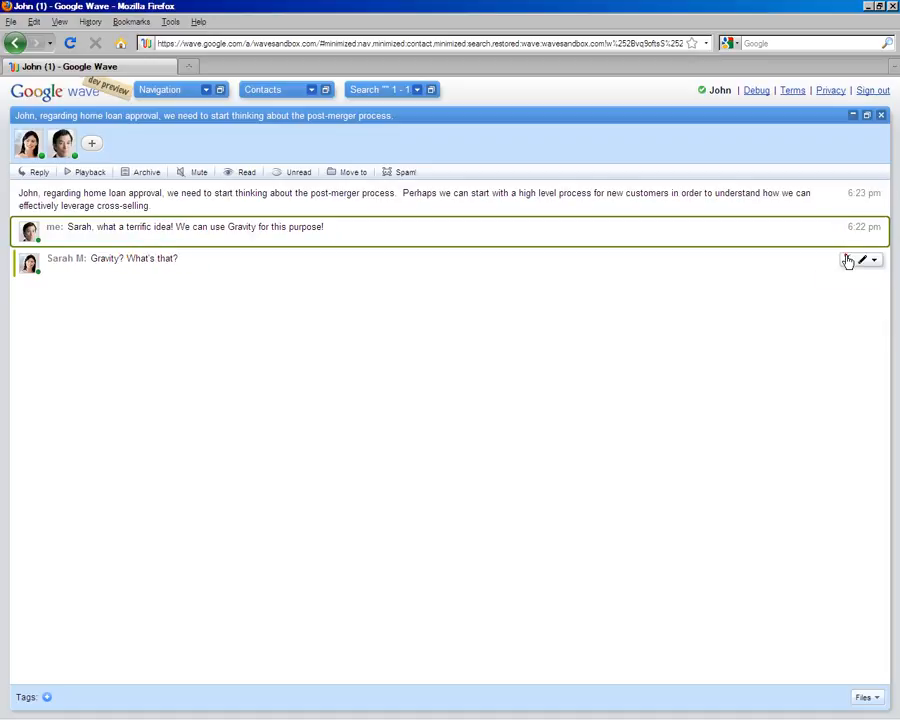
Step: Answer the question about Gravity with "Let me show you. I'll start modelling, feel free to join in."
left_click(847, 261)
type("Let me show you. I'll start modelling, feel free to")
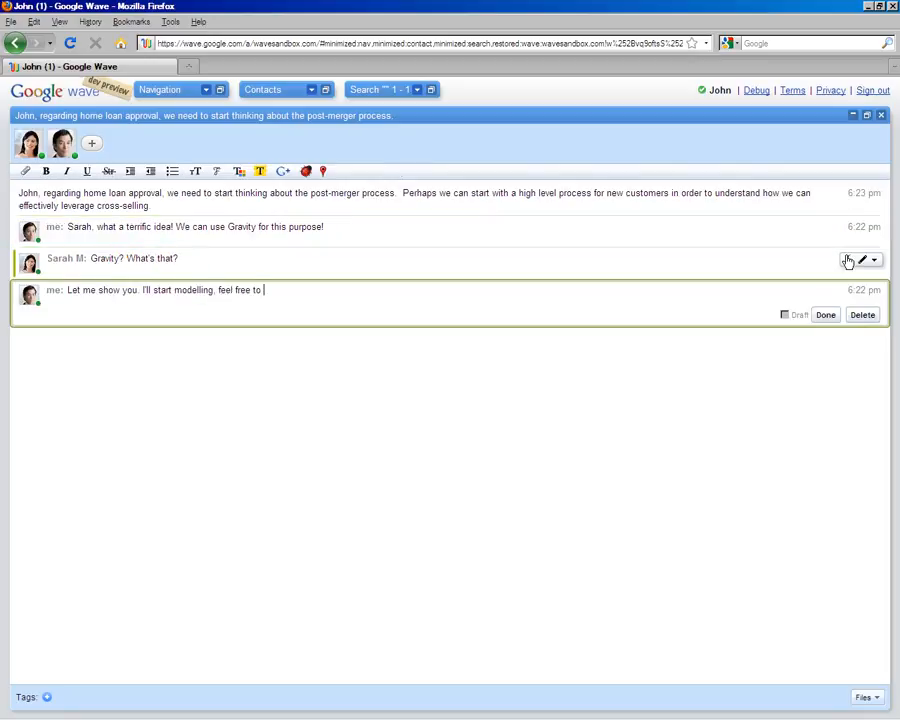
type(" in.")
key("shift+Return")
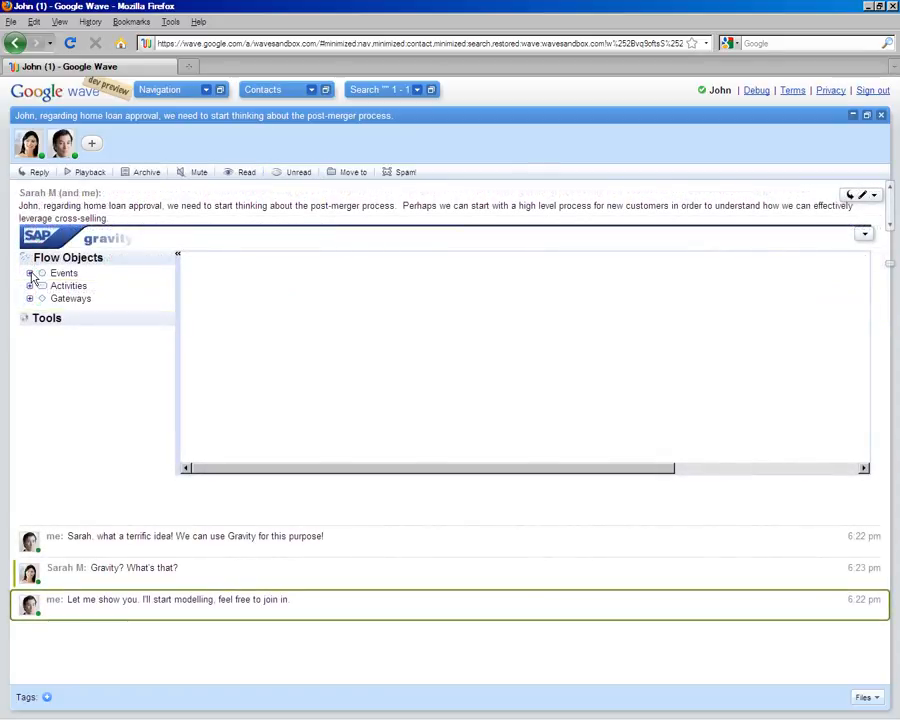
Step: Place a start event on the empty Gravity canvas and label it "Home Loan Application"
left_click(30, 273)
left_click_drag(52, 285, 204, 347)
double_click(204, 347)
type("Hom")
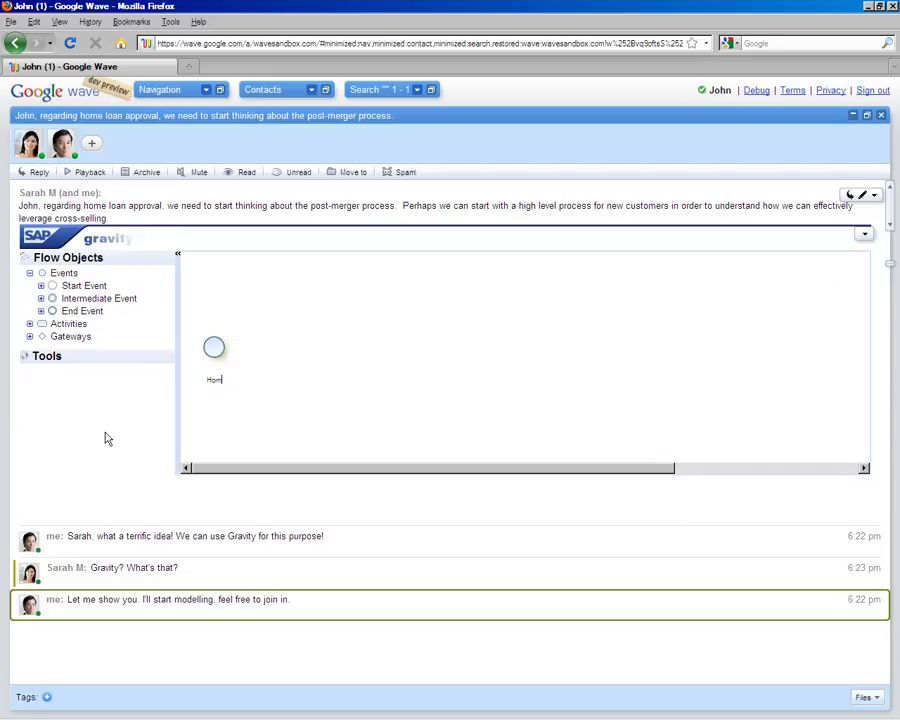
type("e Loan Application")
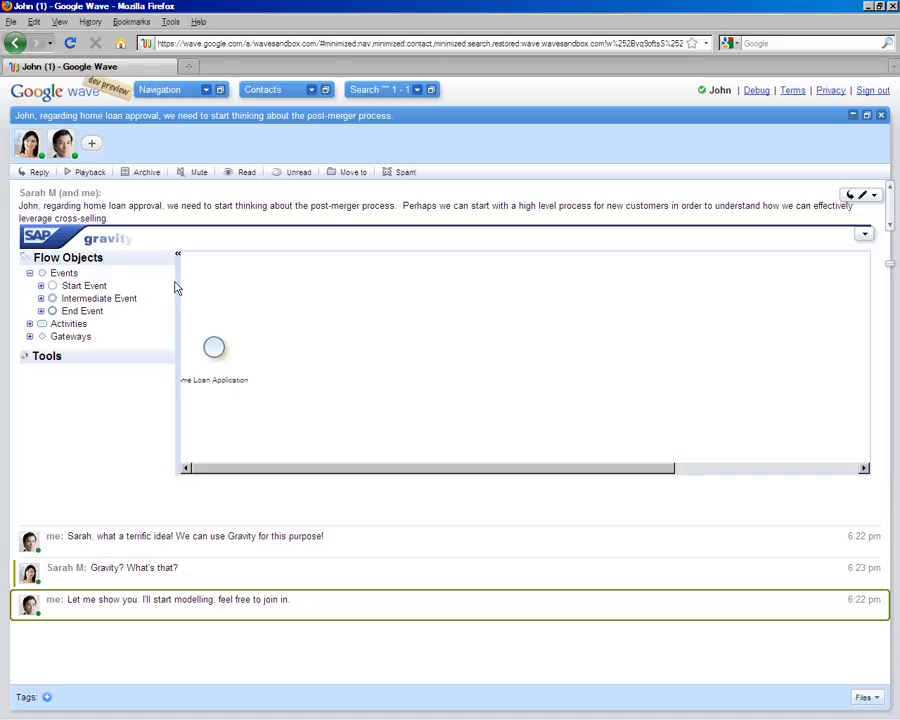
Step: Collapse the flow objects palette and extend the process from the start event with a parallel gateway
left_click(177, 254)
mouse_move(58, 340)
left_click_drag(59, 339, 178, 278)
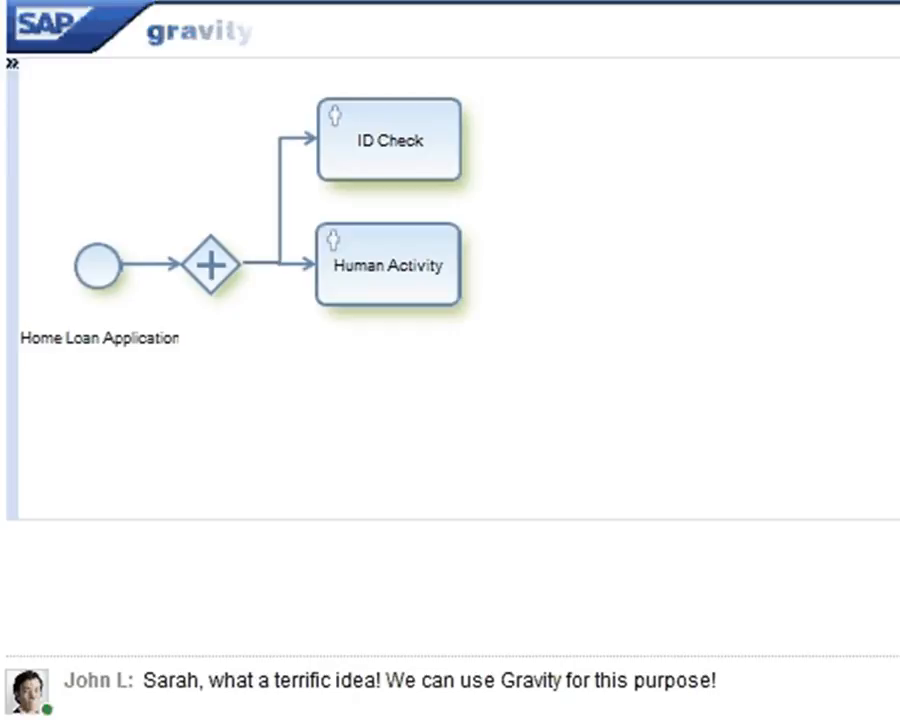
Step: Add a human activity from the first parallel gateway, place it below Credit Check, and name it "Property Valuation"
mouse_move(211, 262)
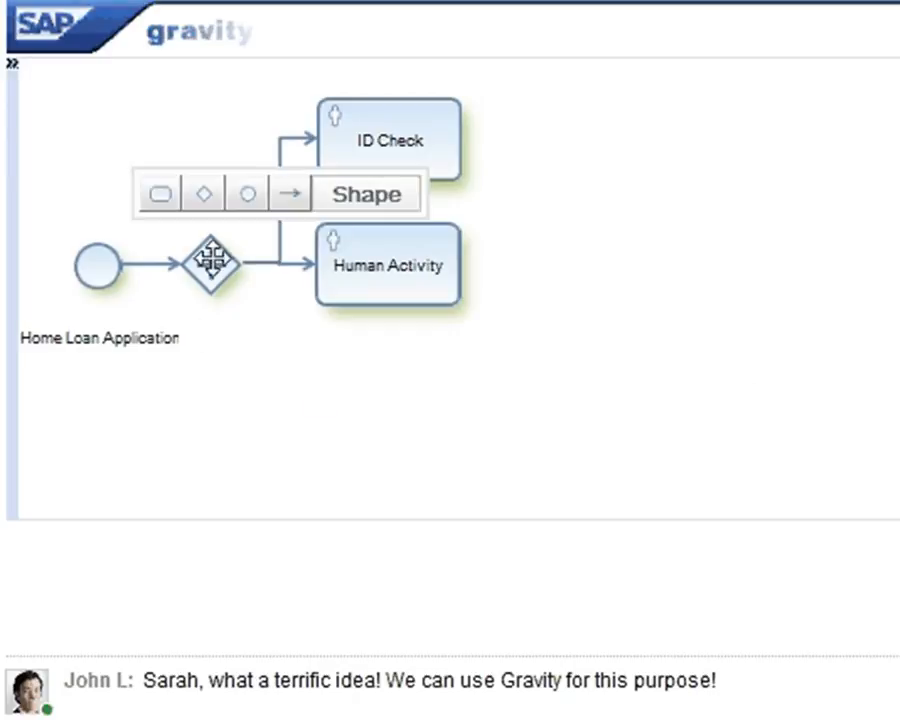
left_click(163, 195)
left_click_drag(291, 237, 376, 414)
left_click_drag(376, 414, 377, 402)
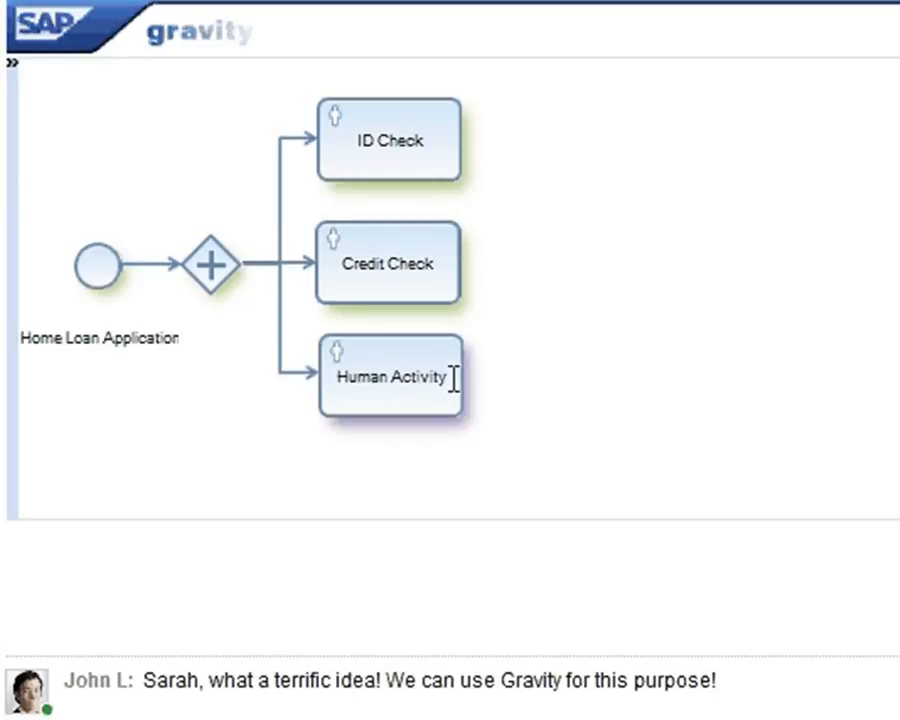
left_click_drag(451, 377, 298, 376)
type("Property Valuation")
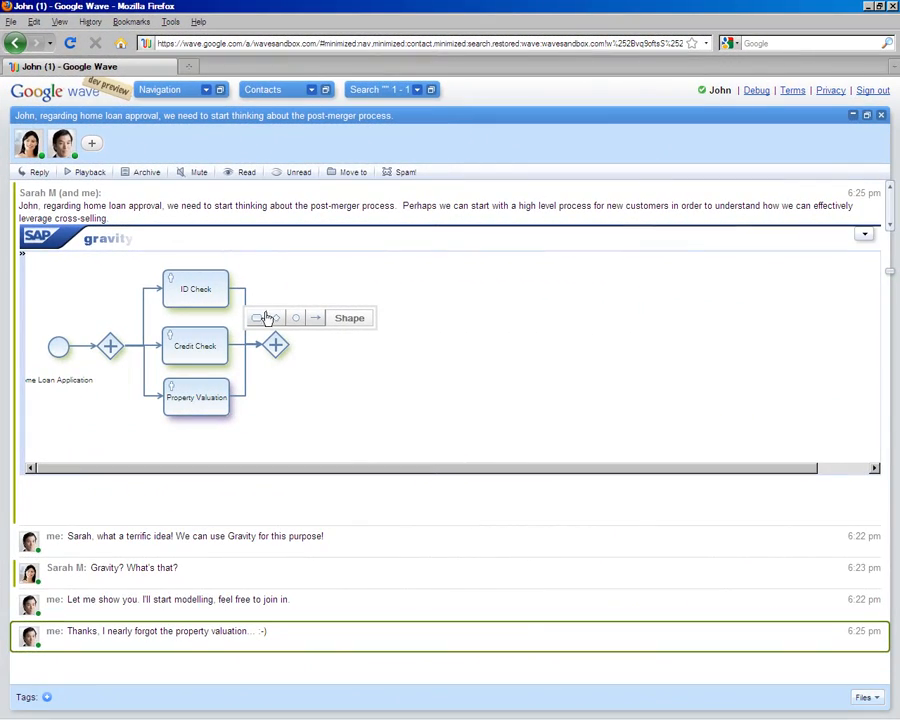
Step: Add a human activity after the merging parallel gateway and name it "Decision"
mouse_move(262, 320)
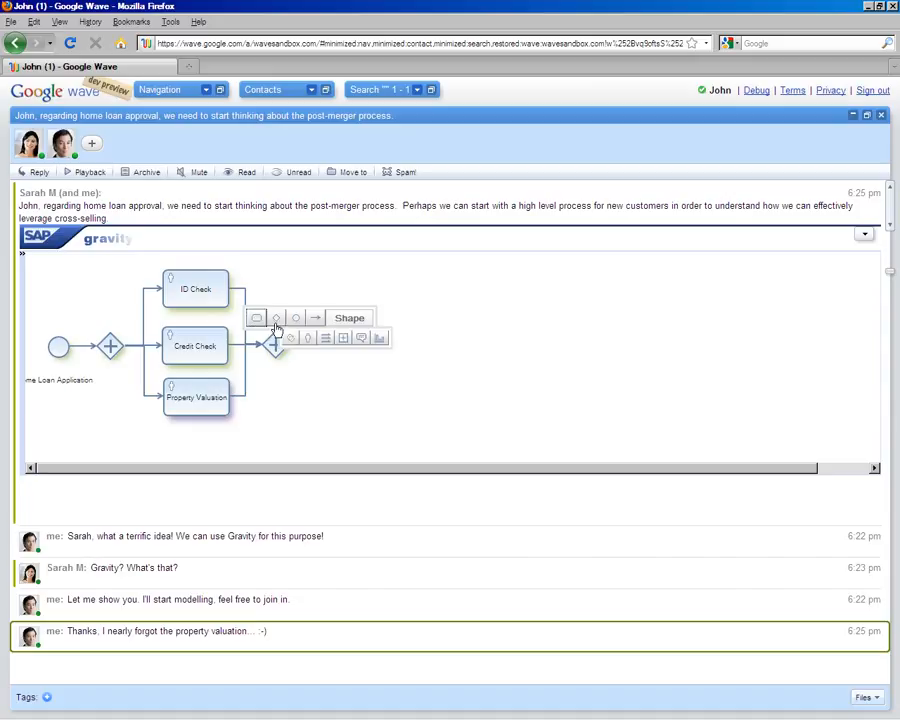
mouse_move(307, 335)
left_mouse_down()
mouse_move(339, 335)
mouse_move(315, 341)
left_mouse_up()
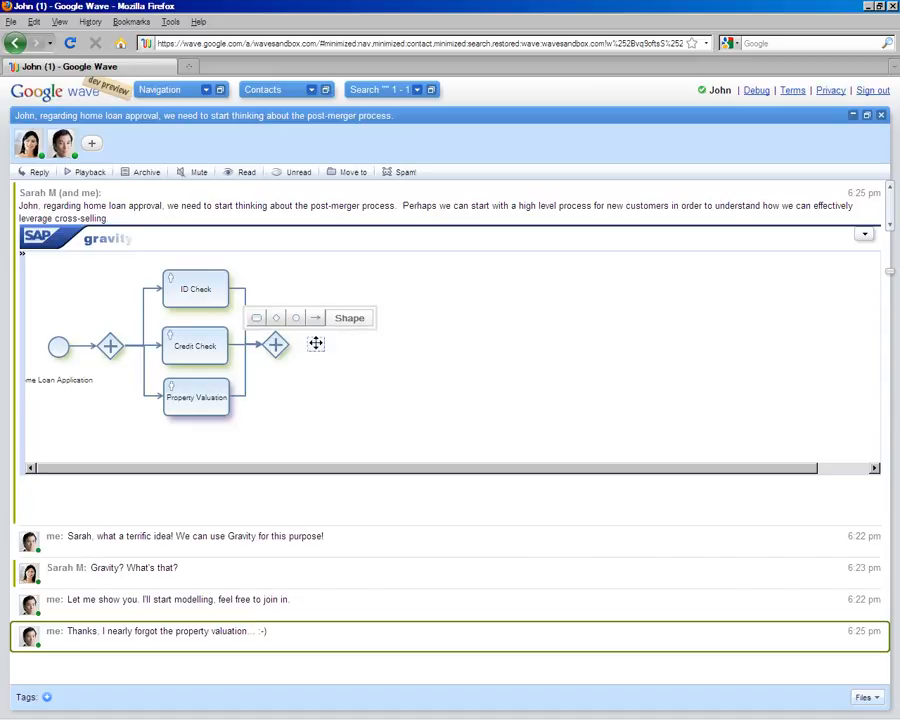
double_click(320, 345)
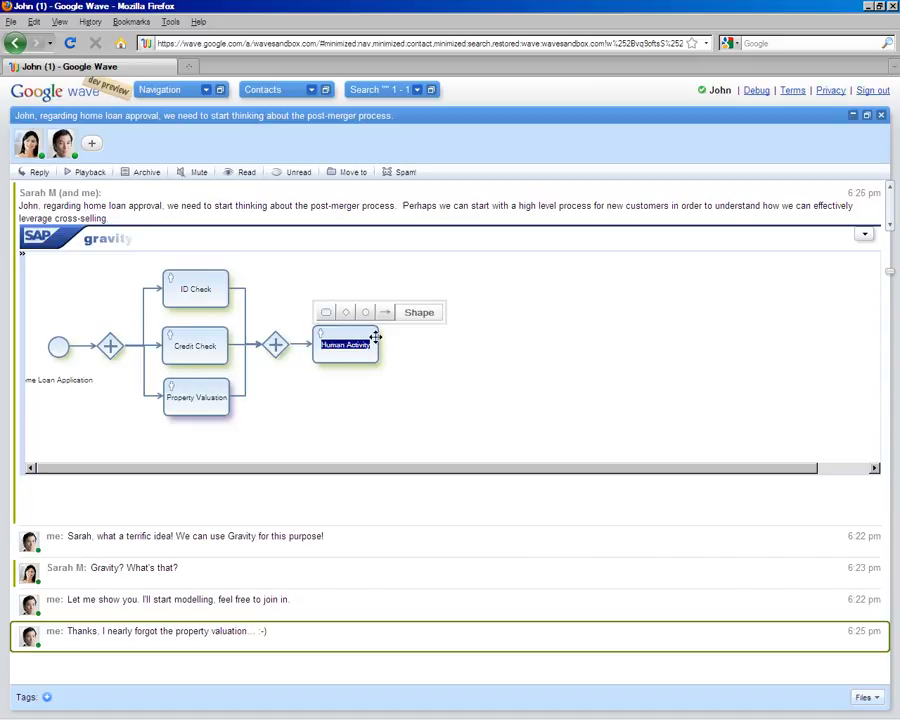
type("Decision")
Step: Add a subflow activity named "Mortgage Processing" below Decision and connect an end event after it
mouse_move(325, 313)
left_click_drag(408, 332, 369, 394)
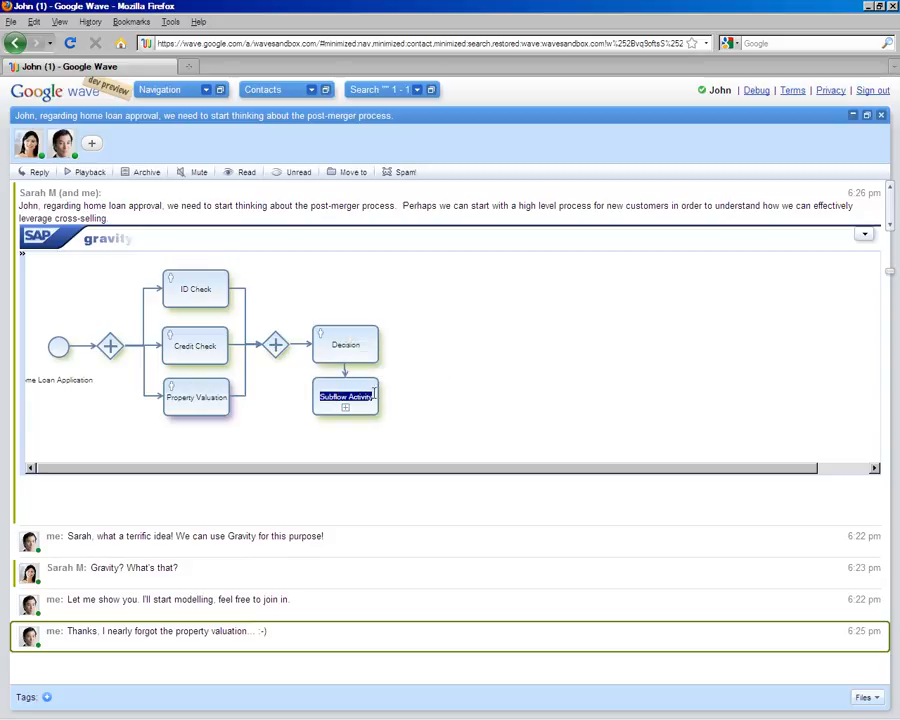
type("M")
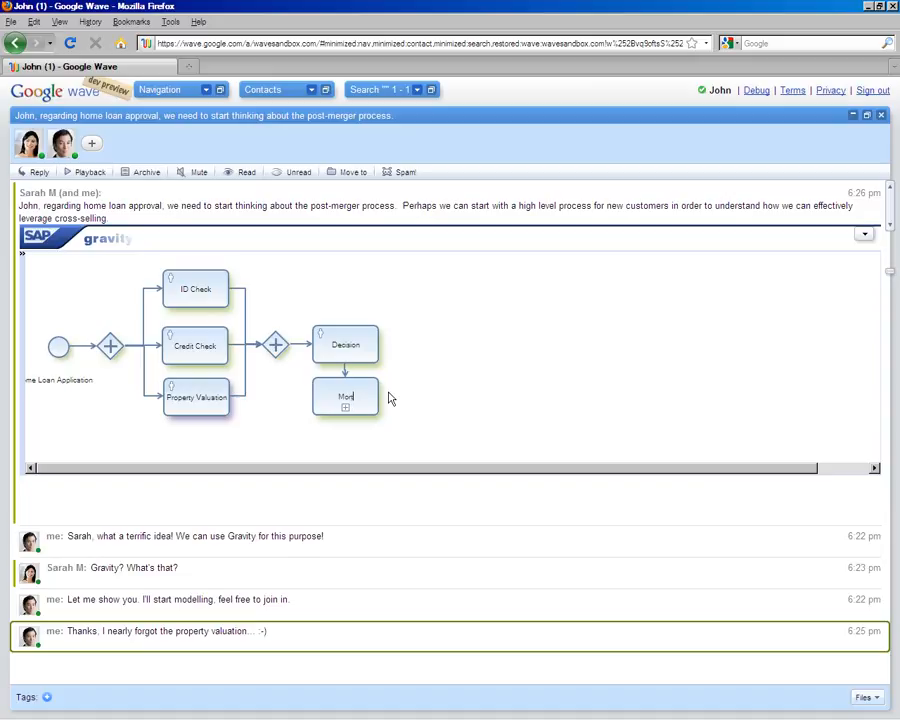
type("ortgage Processing")
left_click(363, 367)
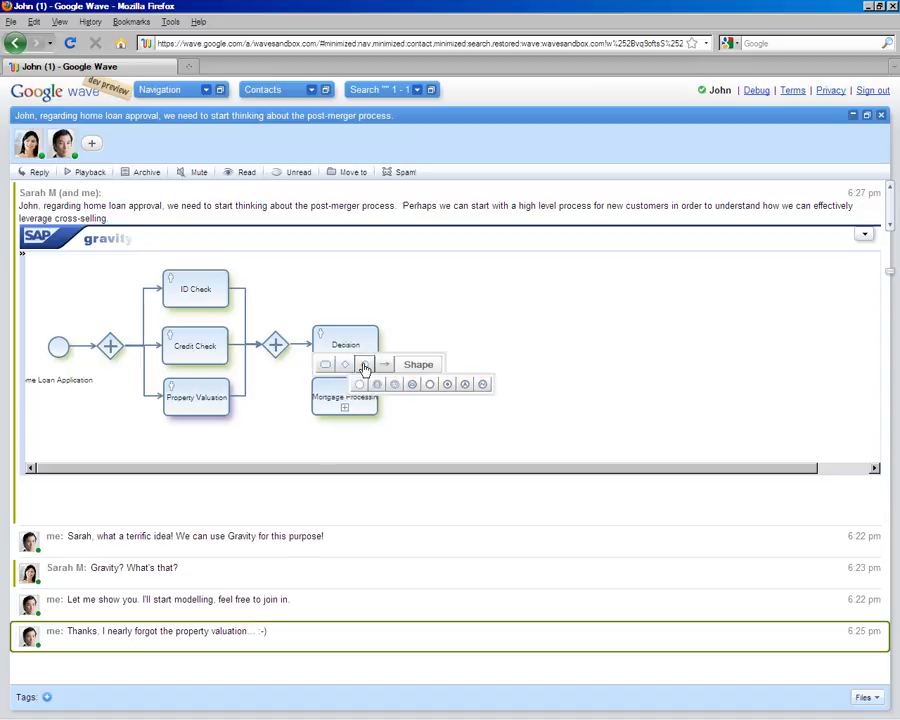
left_click(431, 384)
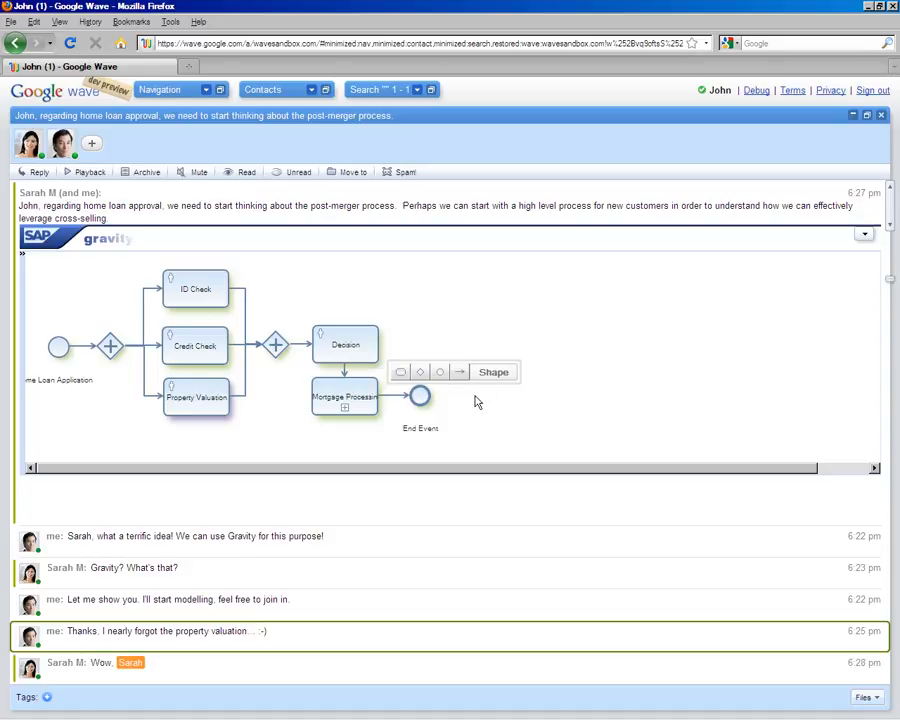
Step: Reply that a business analyst in insurance will join the cross-selling brainstorm, and add that contact to the wave's participants
scroll(811, 589, "down", 2)
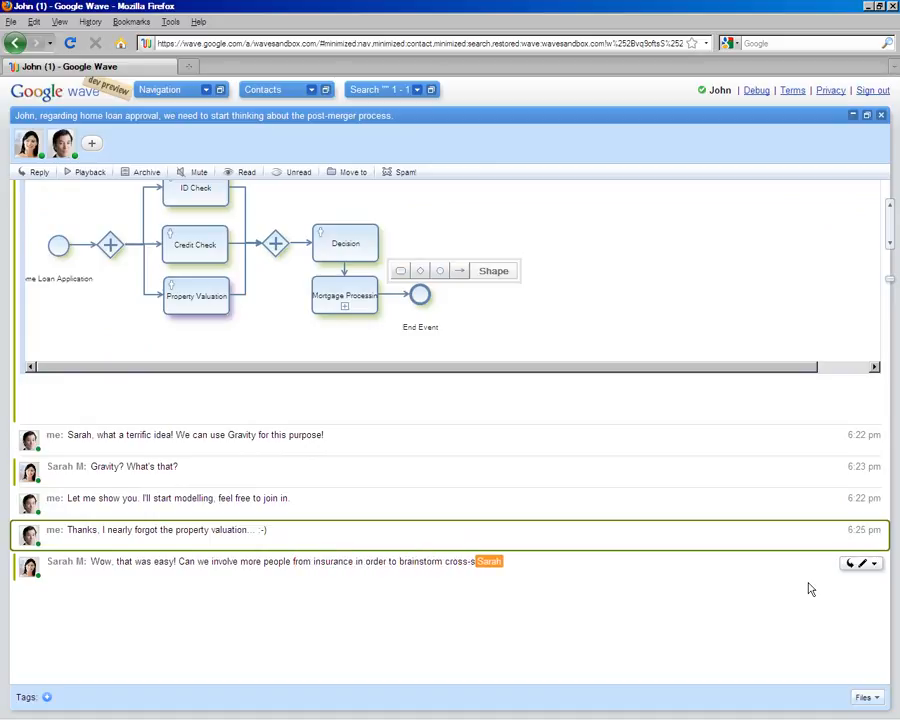
left_click(851, 564)
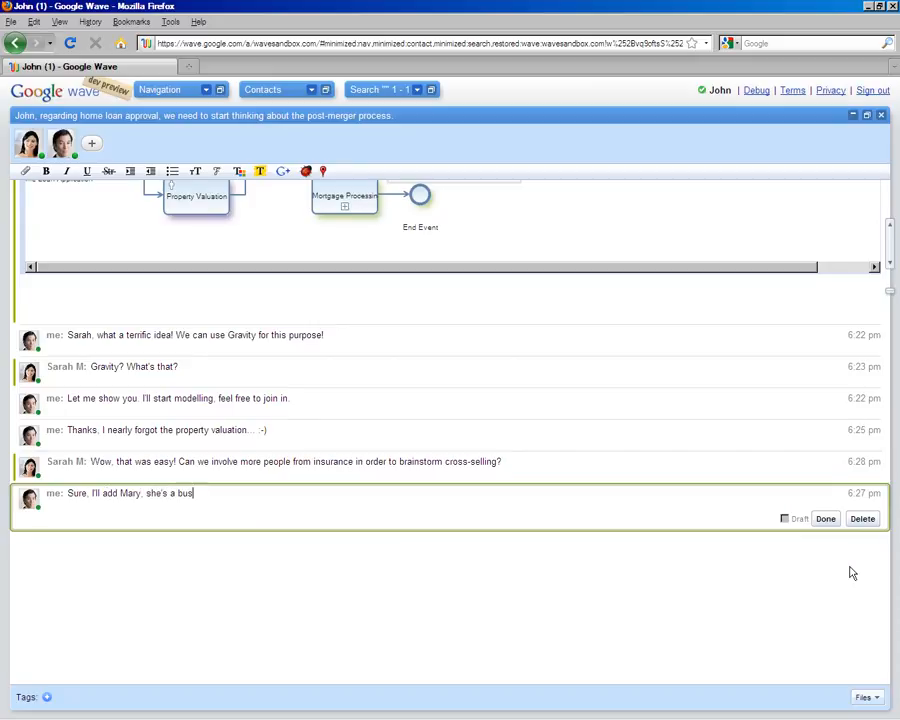
type("and know everything about it")
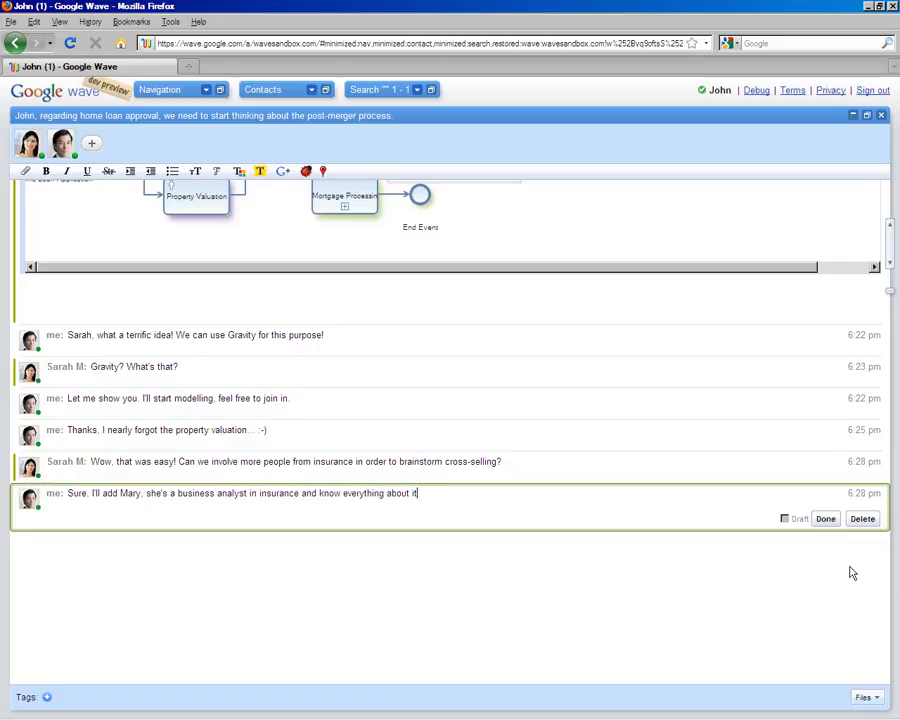
type("!")
key("shift+Return")
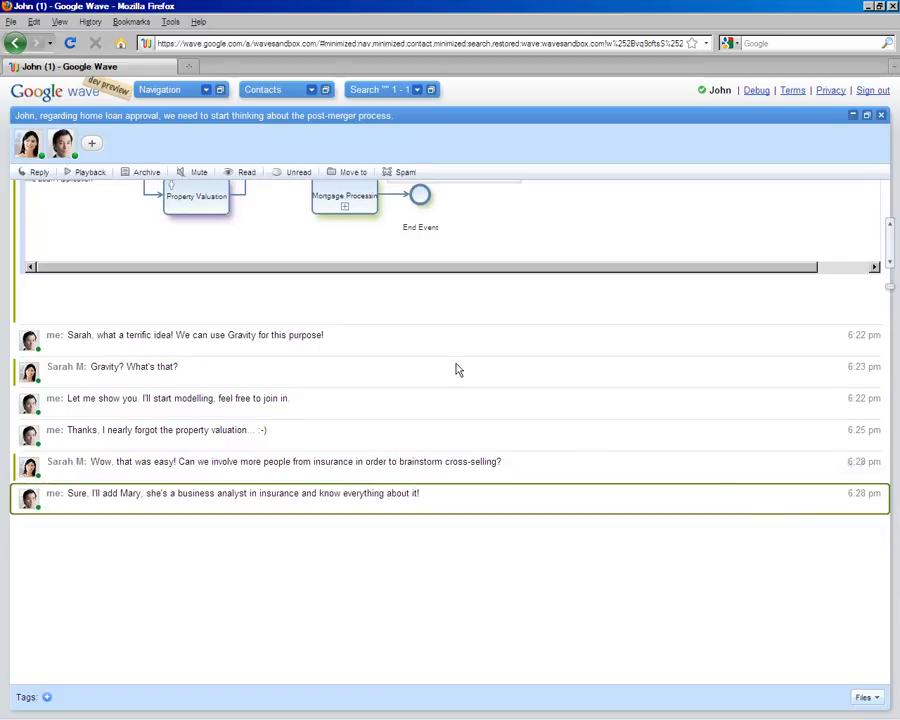
left_click(93, 145)
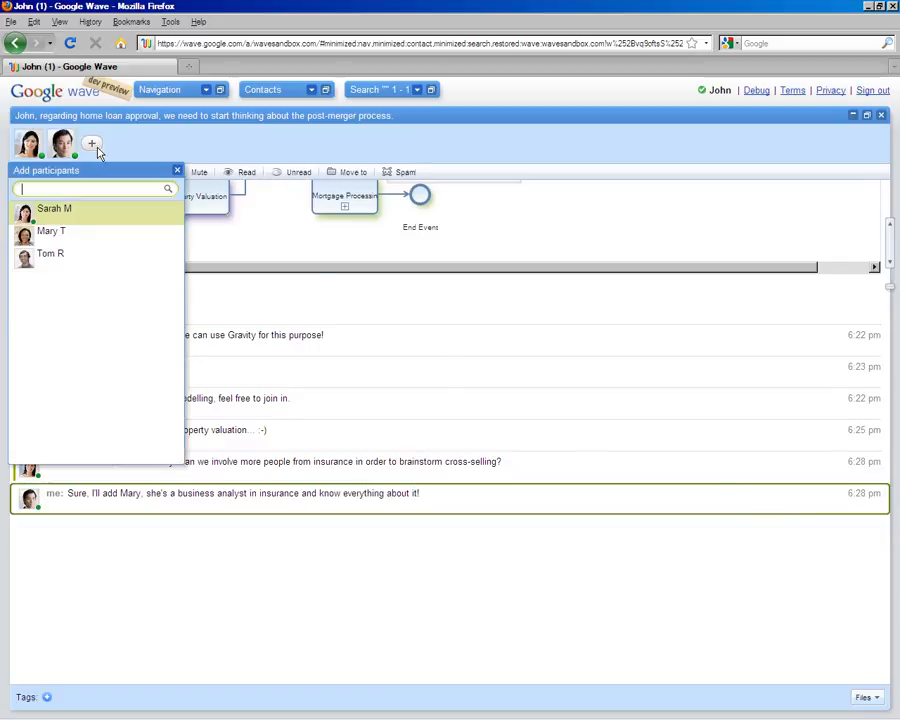
left_click(30, 236)
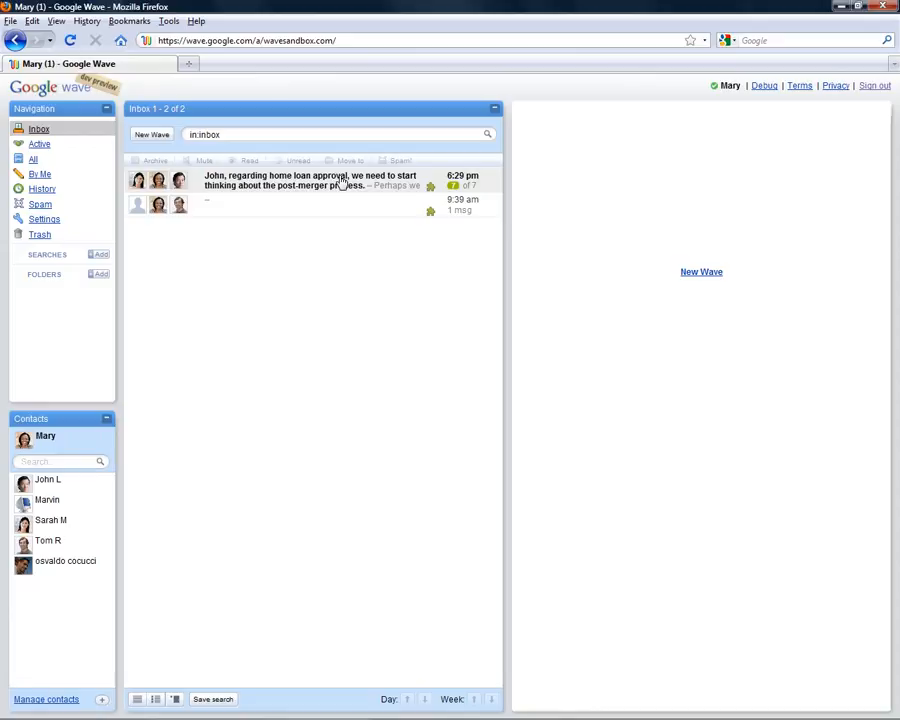
Step: Open the home loan approval wave maximized from the analyst's inbox and play back its history
left_click(342, 182)
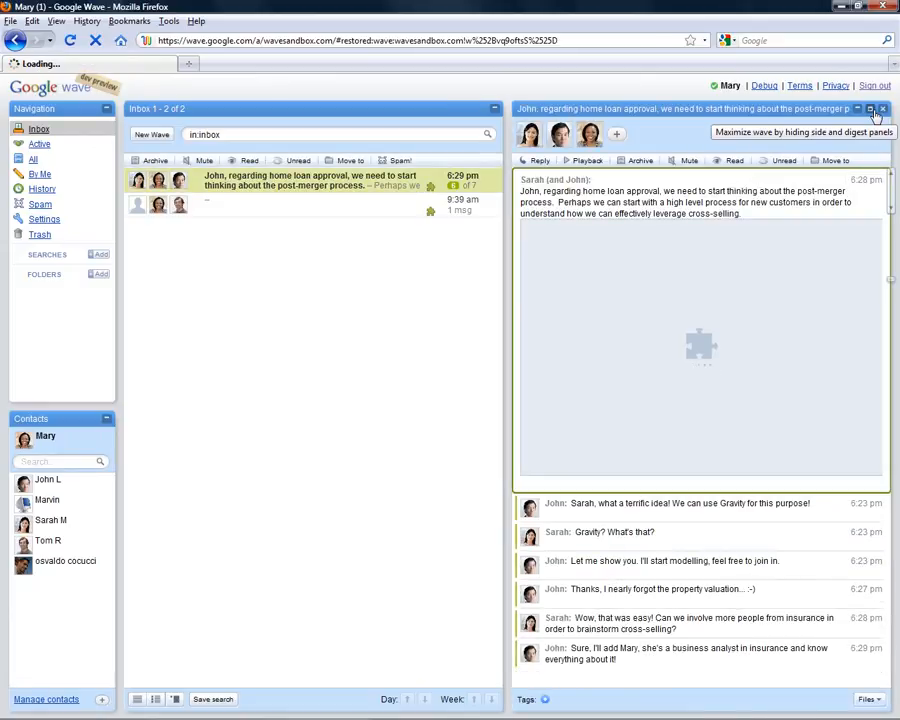
left_click(872, 111)
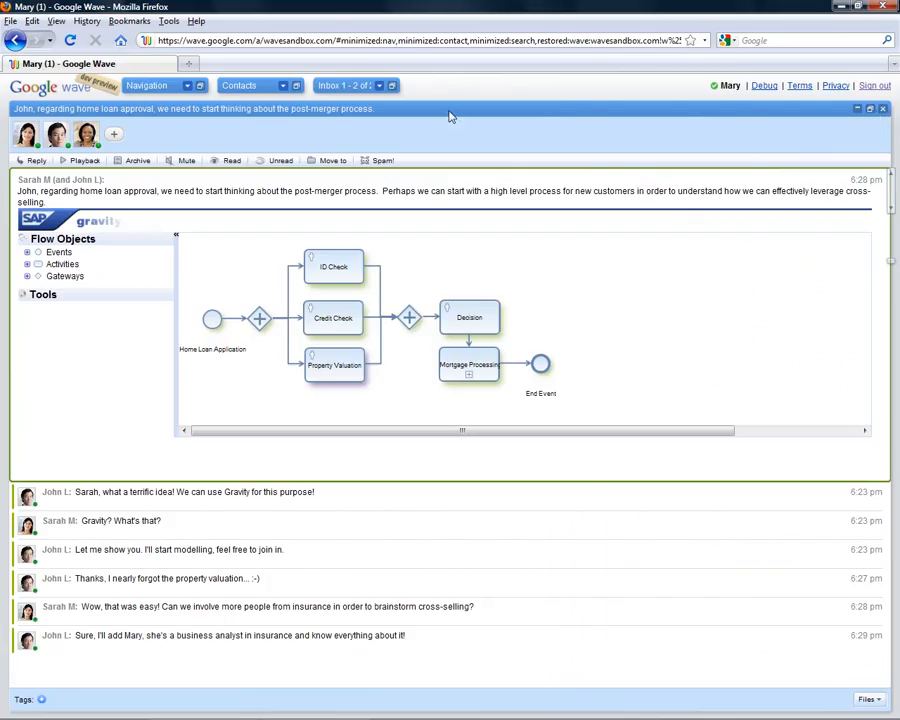
left_click(82, 161)
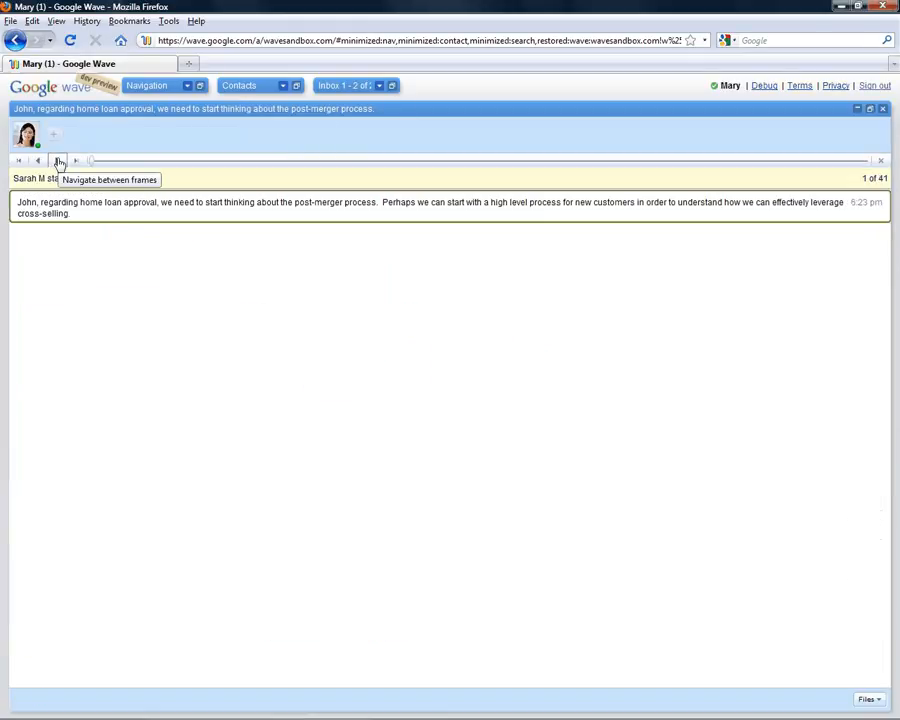
left_click(59, 162)
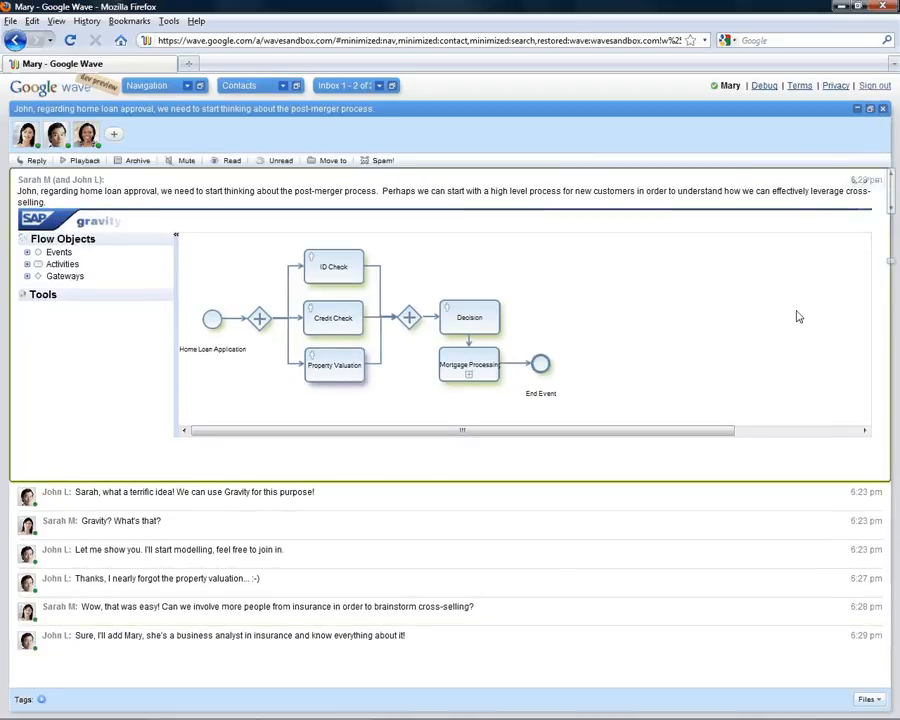
Step: Delete the connector leaving ID Check and insert a parallel gateway after it that links down to the merging gateway
left_click(381, 269)
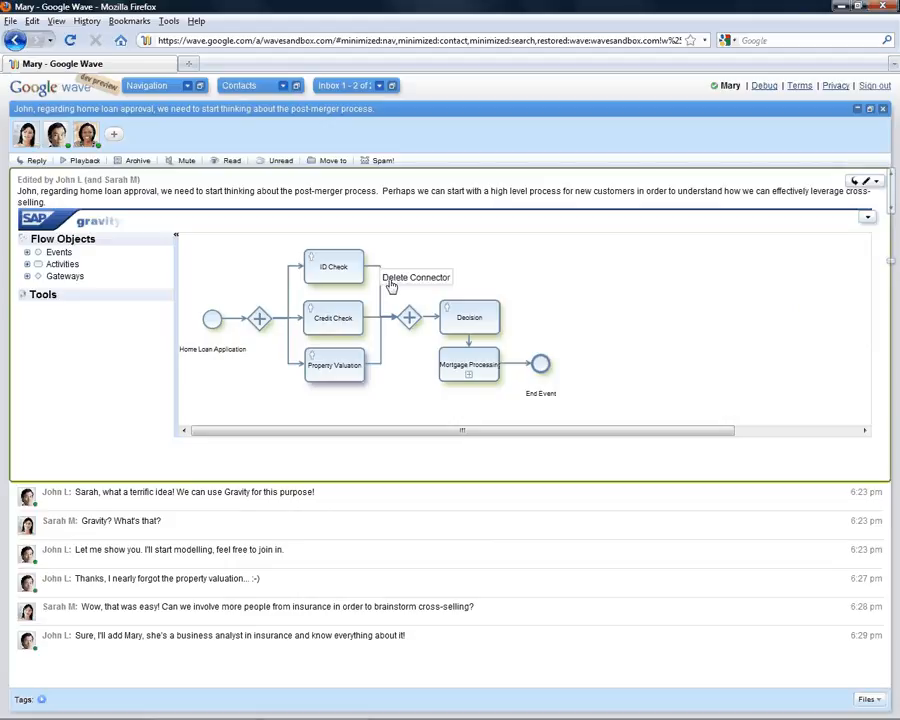
left_click(391, 285)
mouse_move(334, 240)
left_click_drag(334, 240, 410, 316)
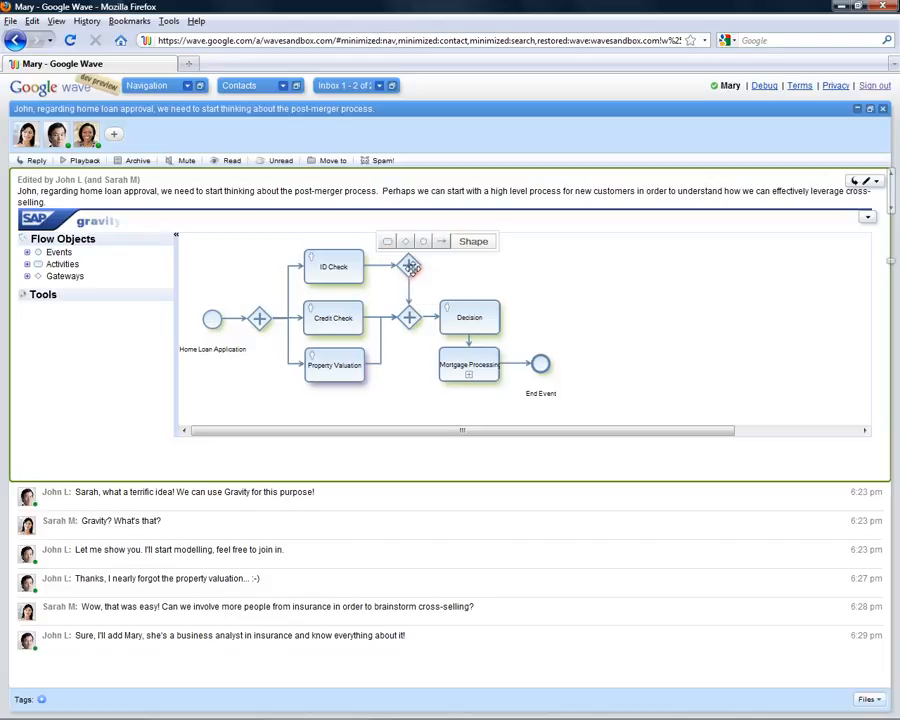
Step: Add a human activity after the new gateway beside ID Check and name it "Customer Permission"
left_click(389, 242)
left_click(434, 261)
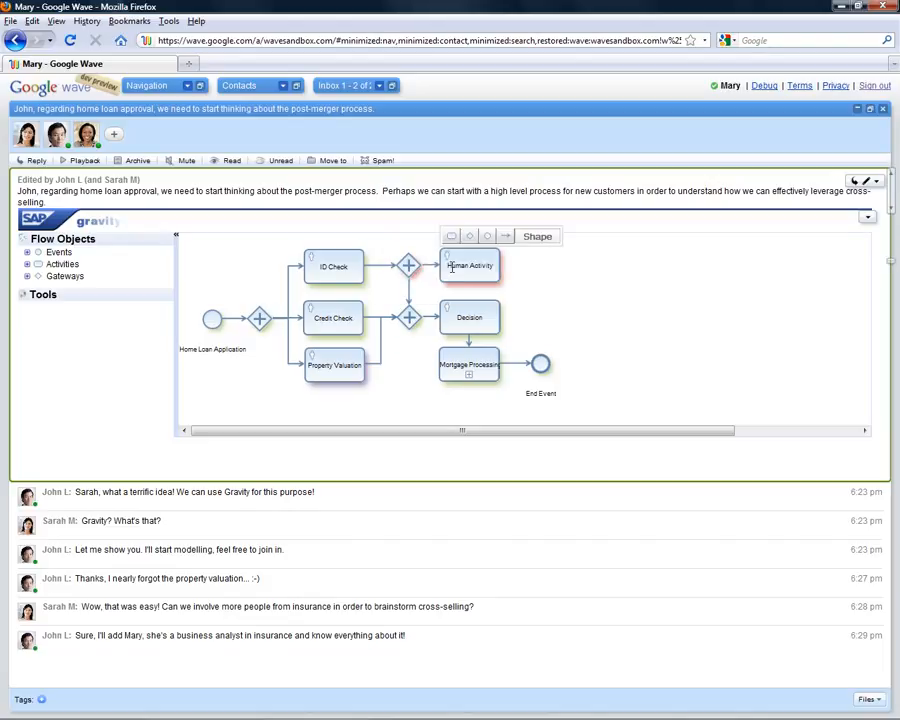
double_click(447, 265)
type("Customer Permission")
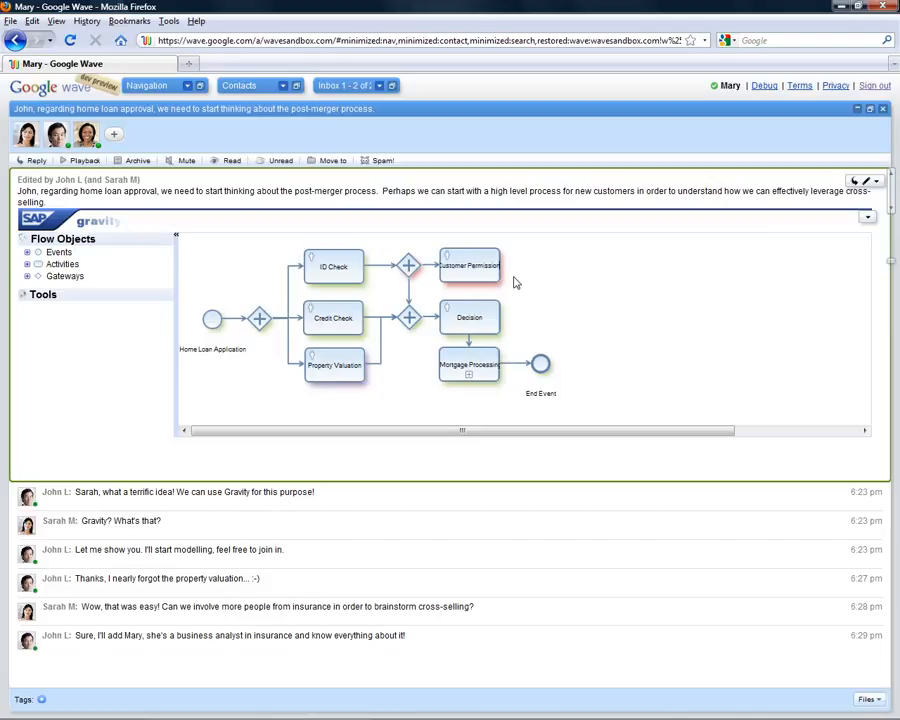
Step: Annotate Customer Permission with "We need to get customer permission to offer additional products." and place the note clear of the model's shapes
left_click(480, 257)
left_click(537, 238)
left_click(544, 269)
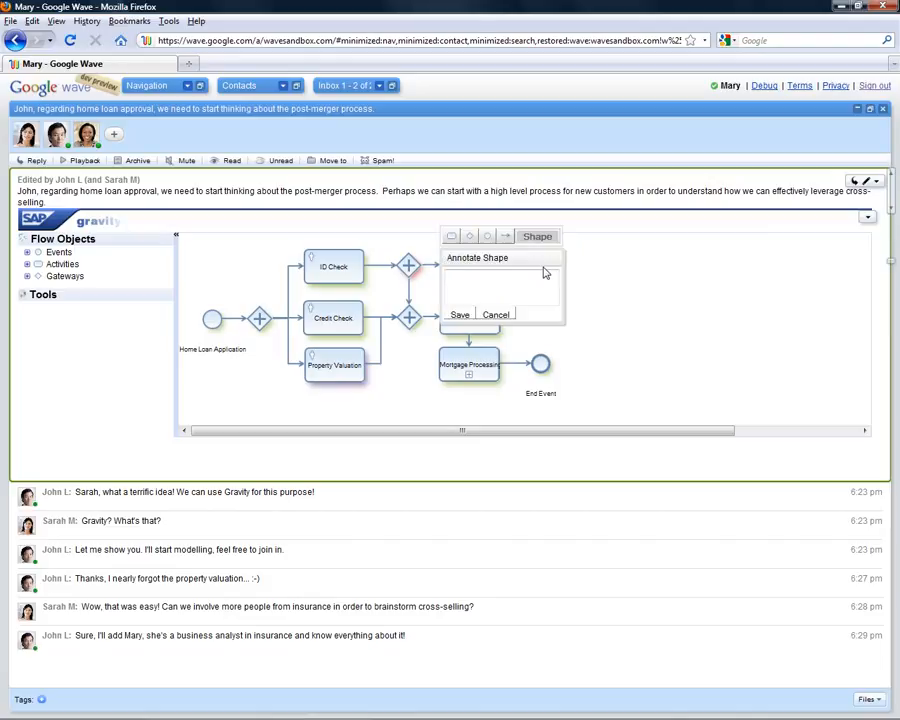
type("We need to get customer perm")
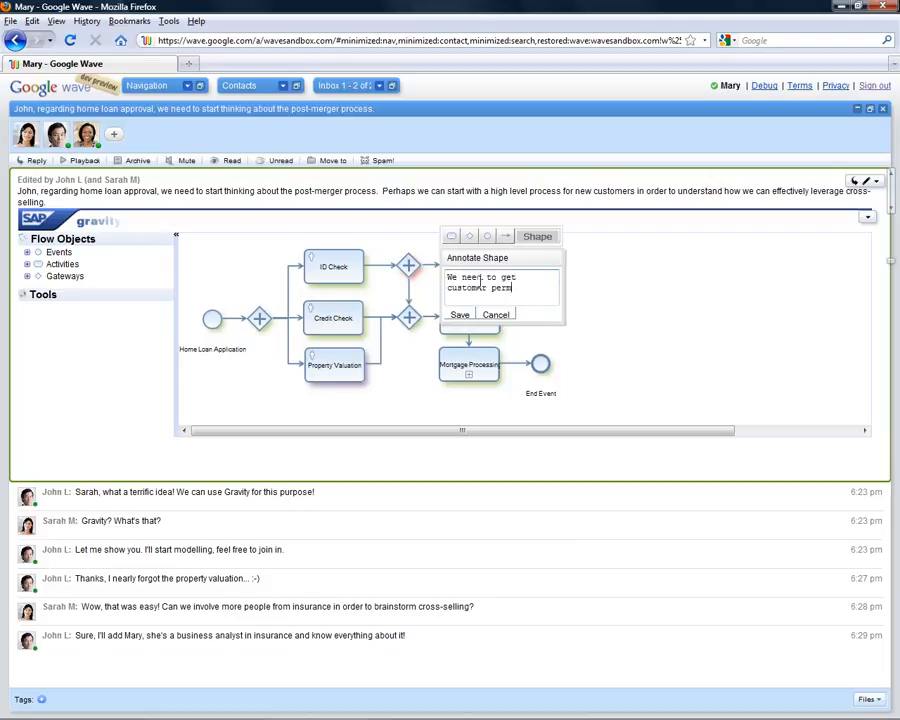
type("ission to offer additional pro")
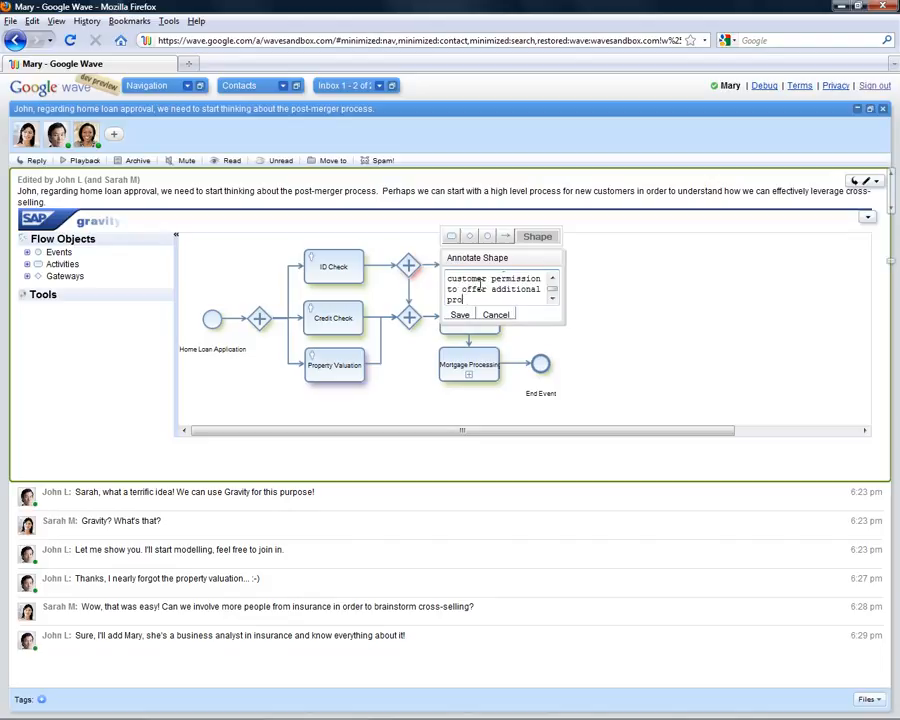
left_click(460, 315)
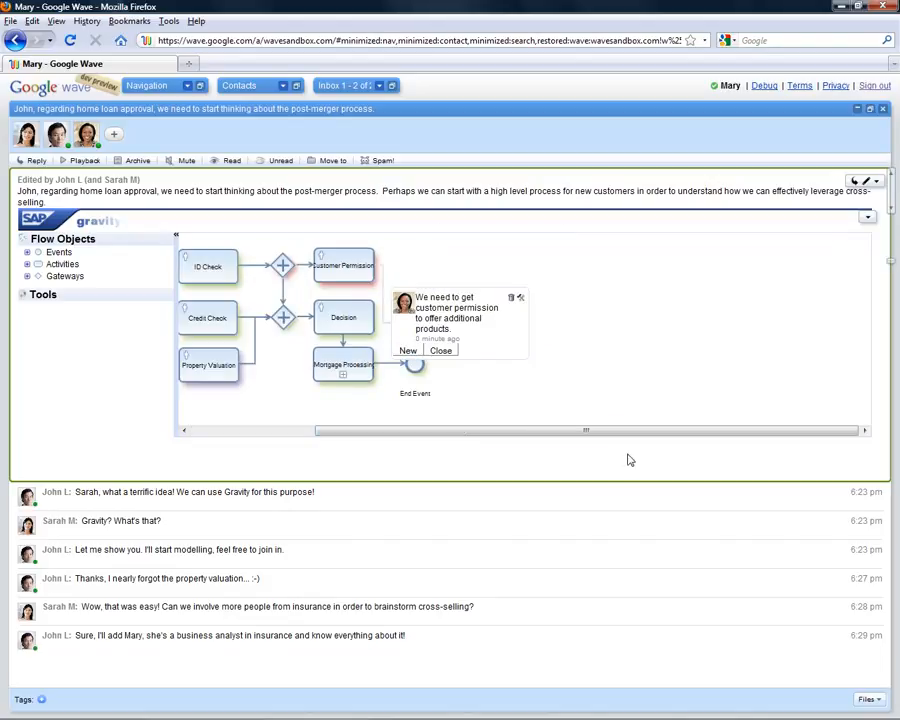
left_click_drag(578, 430, 454, 430)
left_click_drag(580, 299, 790, 255)
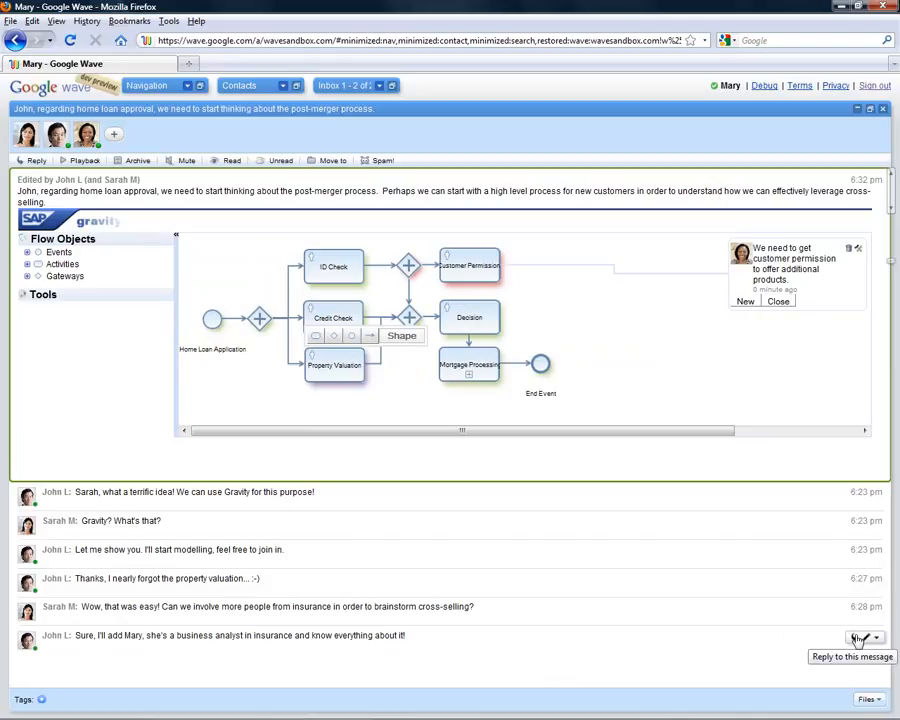
Step: Reply to the latest message with "Ok. I think we can offer home contents, mortgage protection and life insurance."
left_click(858, 638)
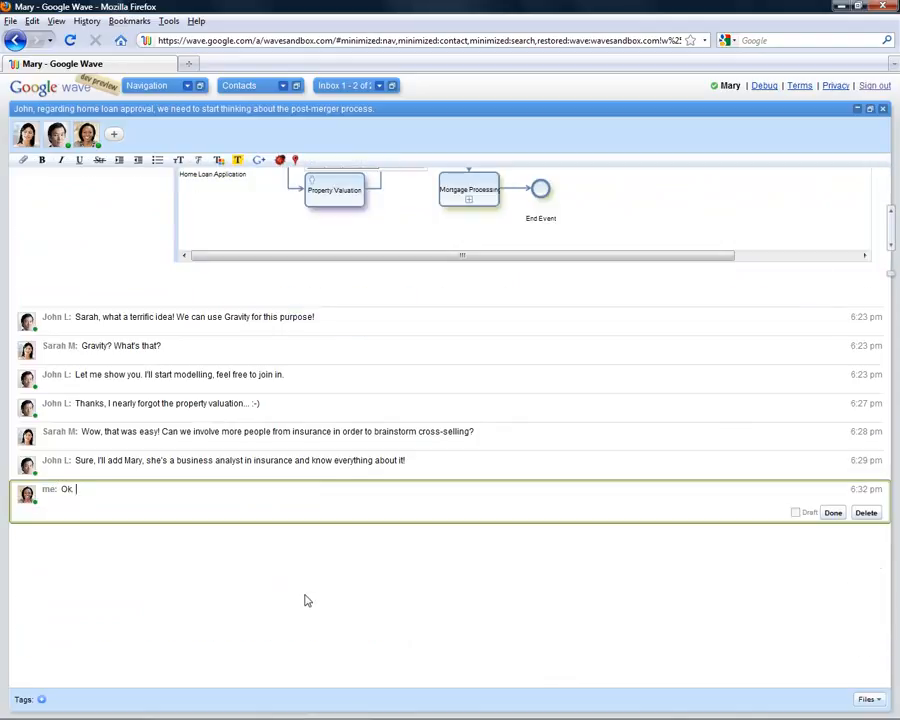
type("Ok. I think we can offer home contents, mortgage protection and life insur")
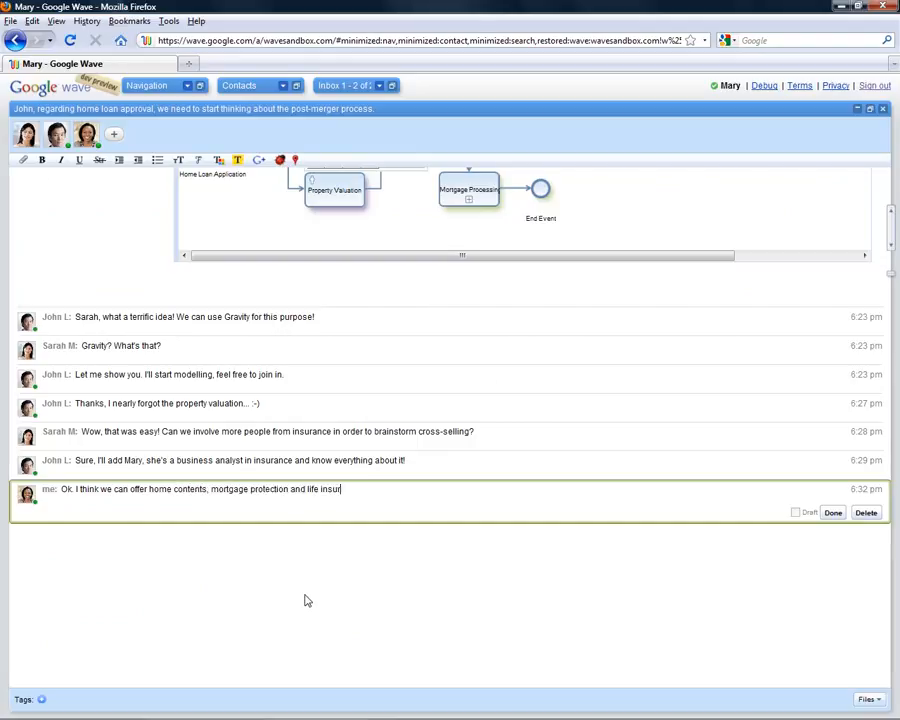
key("shift+Return")
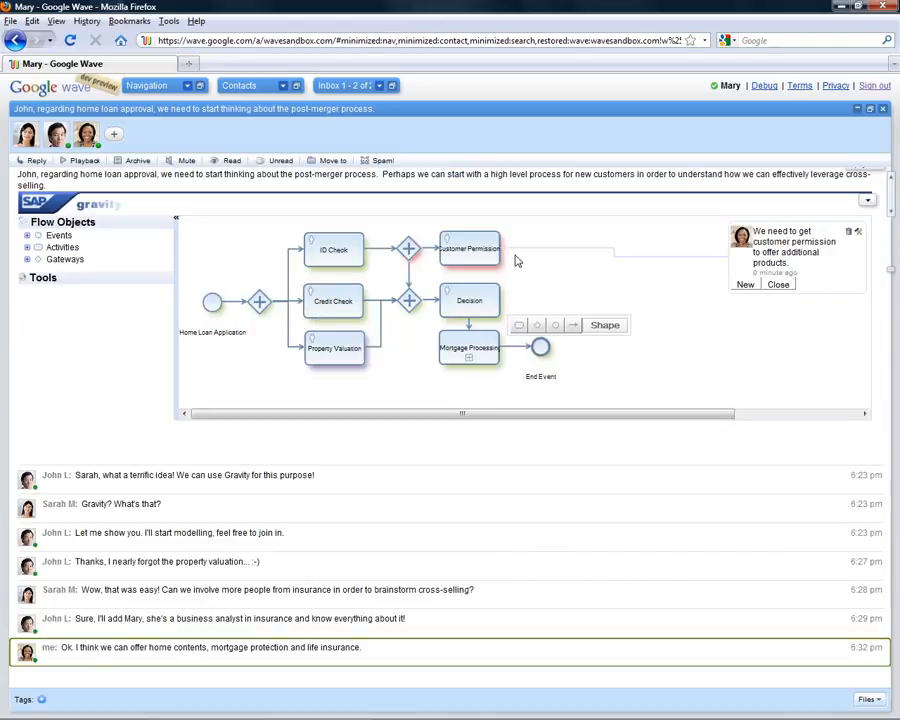
Step: Add an exclusive gateway after Customer Permission and an end event below that gateway
mouse_move(467, 236)
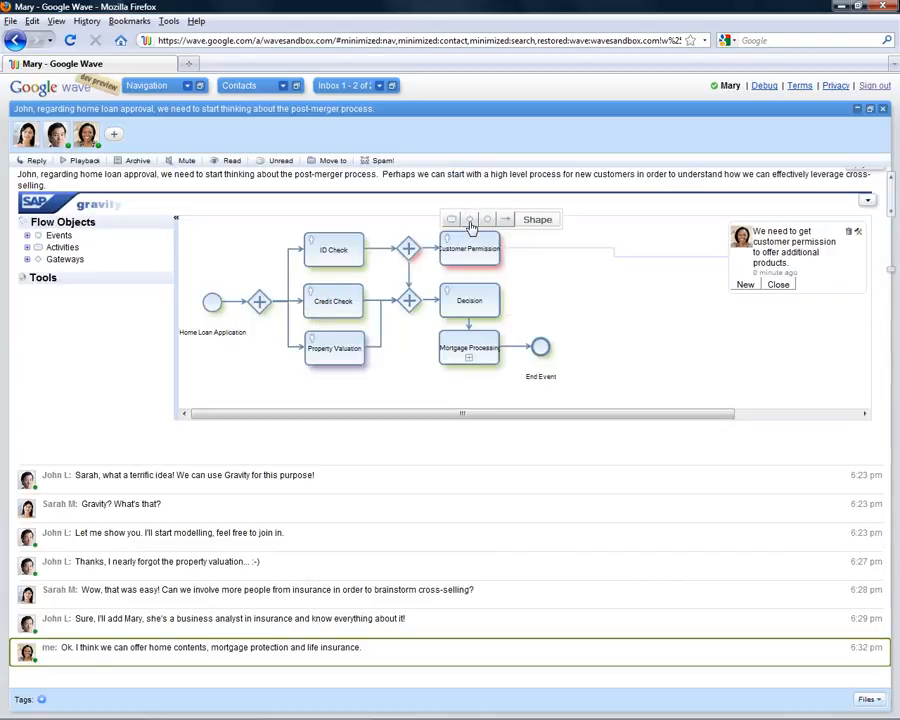
left_click_drag(507, 238, 541, 253)
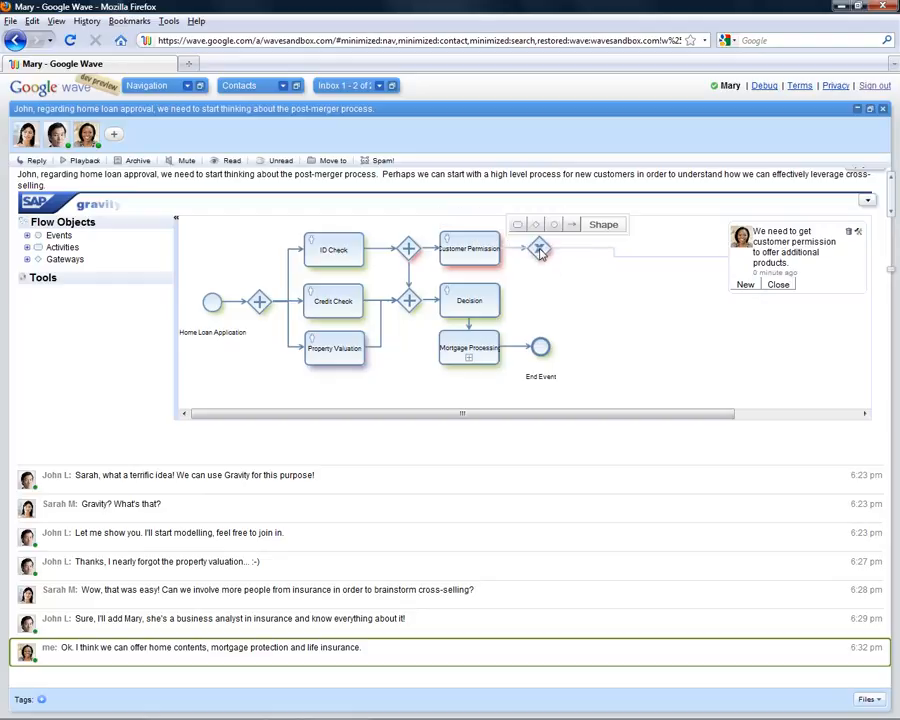
left_click(554, 228)
left_click_drag(606, 243, 539, 287)
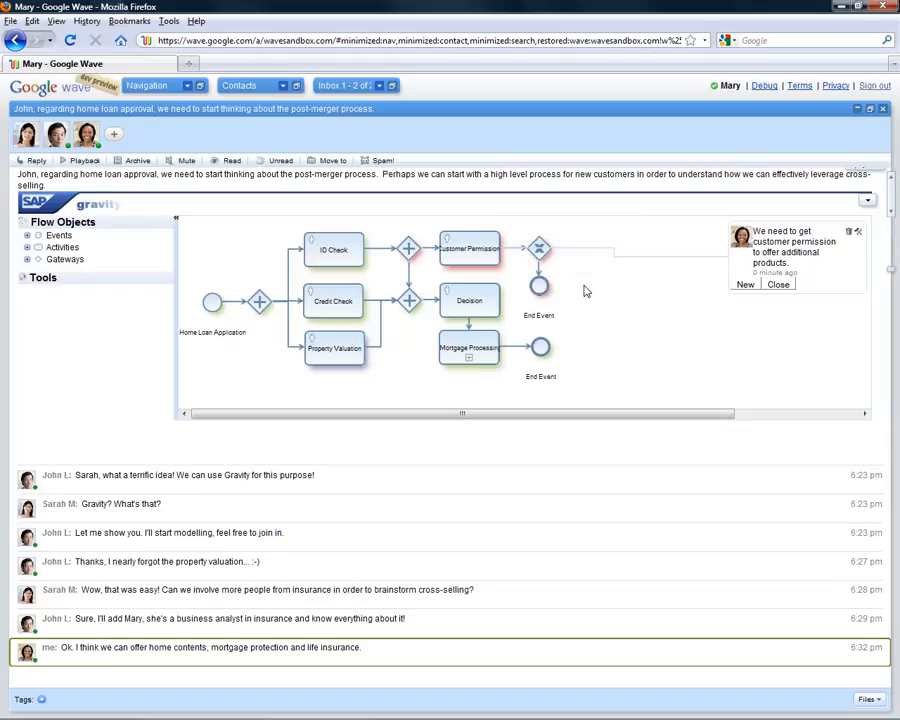
Step: Add a parallel gateway after the exclusive gateway, followed by a human activity named "Offer Home Contents"
left_click(543, 250)
left_click(537, 228)
left_click_drag(556, 248, 660, 270)
type("Offer Home Contents")
left_click_drag(690, 265, 660, 258)
Step: Add two human activities below Offer Home Contents, branching from the parallel gateway, named "Mortgage Protection" and "Offer Life Insurance"
left_click_drag(647, 306, 651, 293)
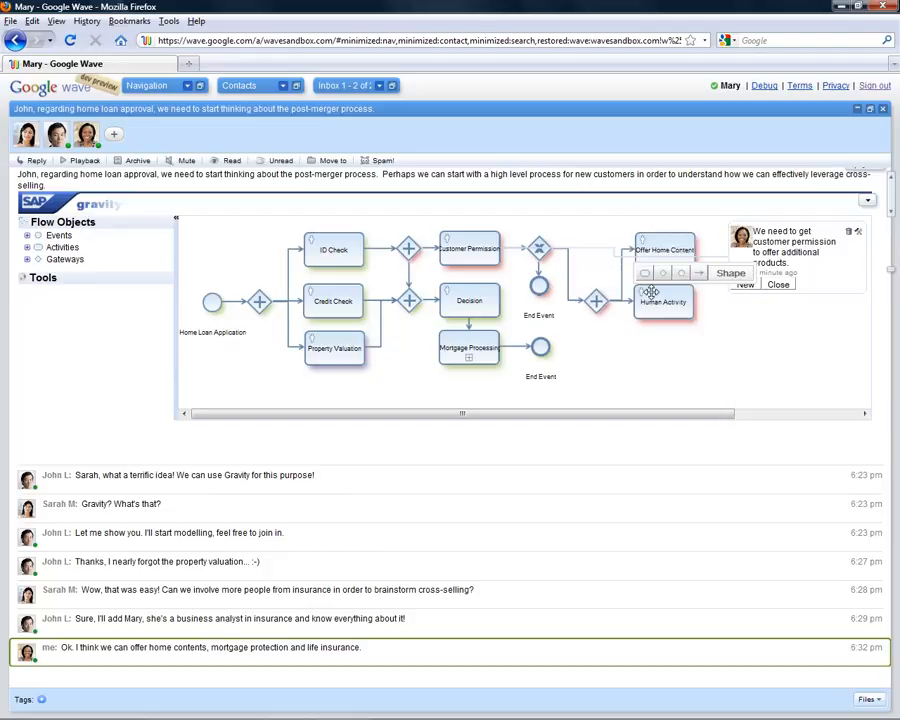
double_click(641, 303)
type("Mortgage Protection")
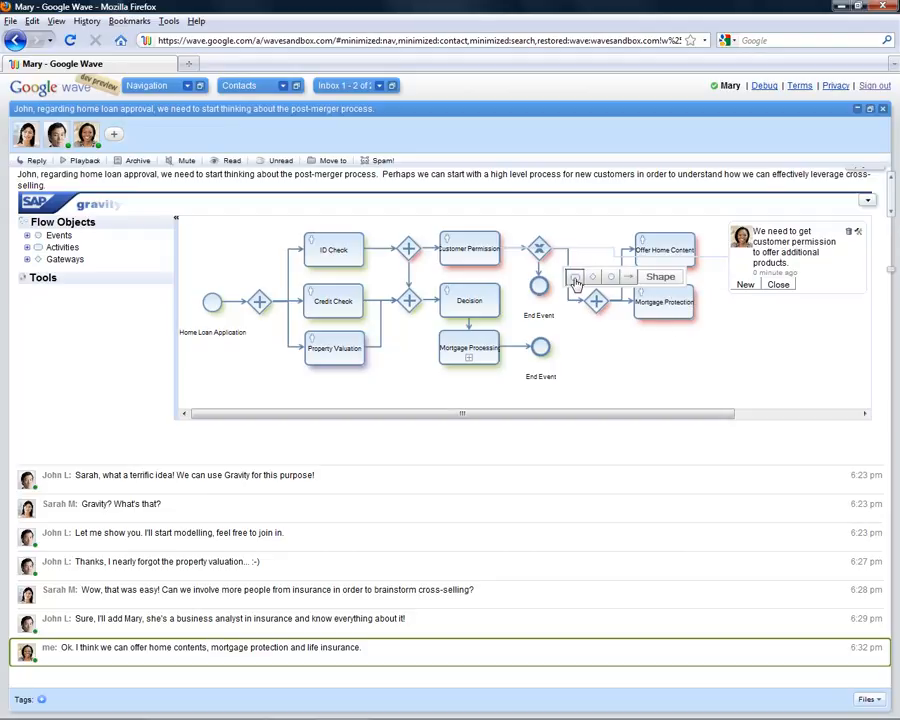
left_click(575, 279)
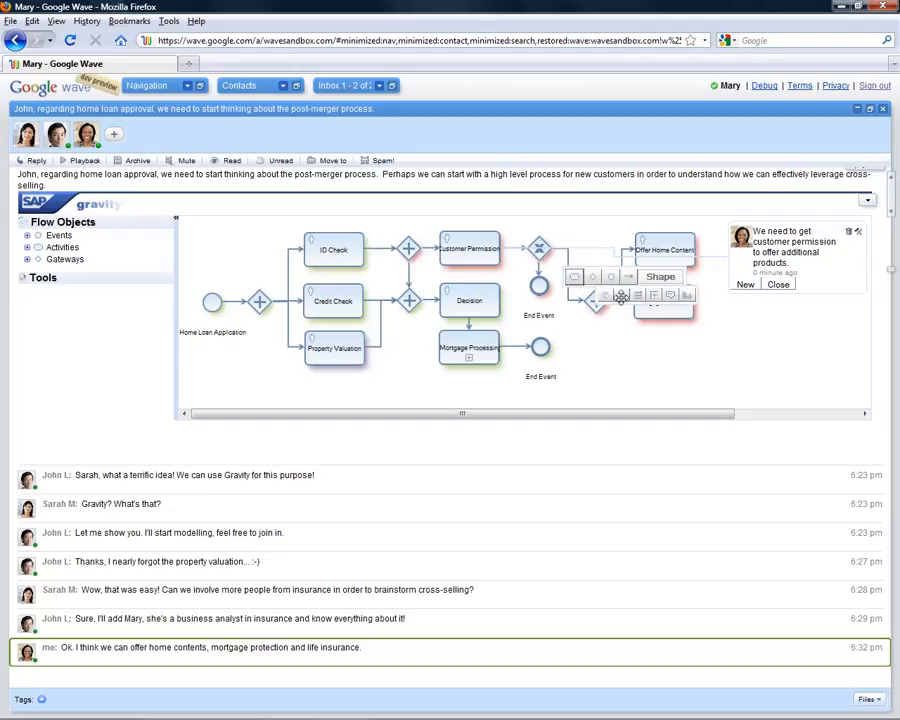
left_click_drag(620, 296, 665, 350)
type("Offer Life Insurance")
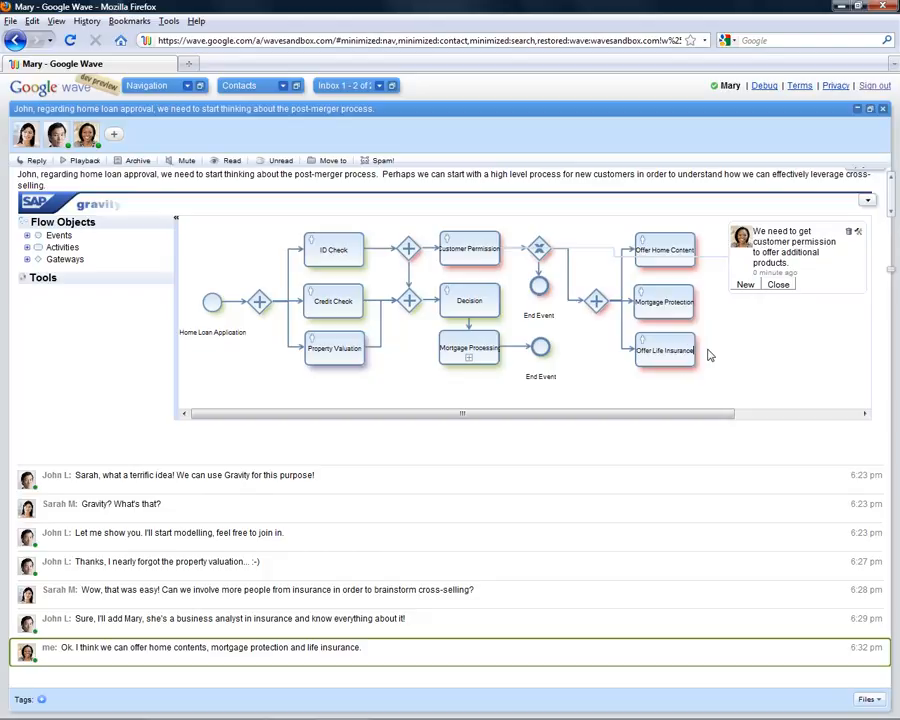
Step: Add a parallel gateway after the three insurance offer activities to merge their branches
left_click(690, 253)
mouse_move(666, 221)
left_click_drag(739, 237, 741, 303)
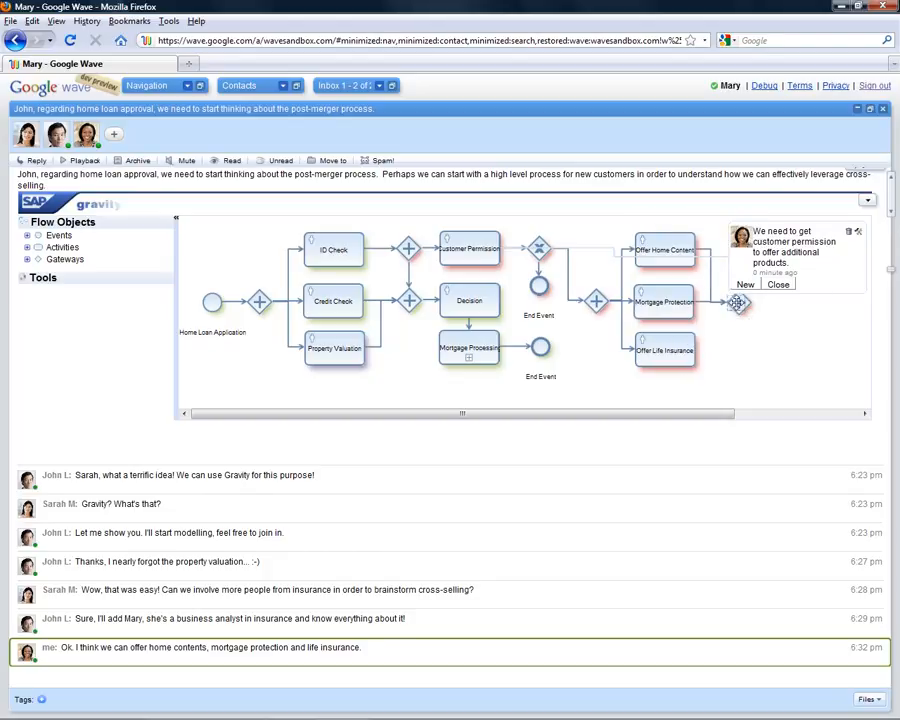
Step: Reply that a technical colleague who helped before will join, and add that contact to the wave's participants
scroll(729, 460, "down", 2)
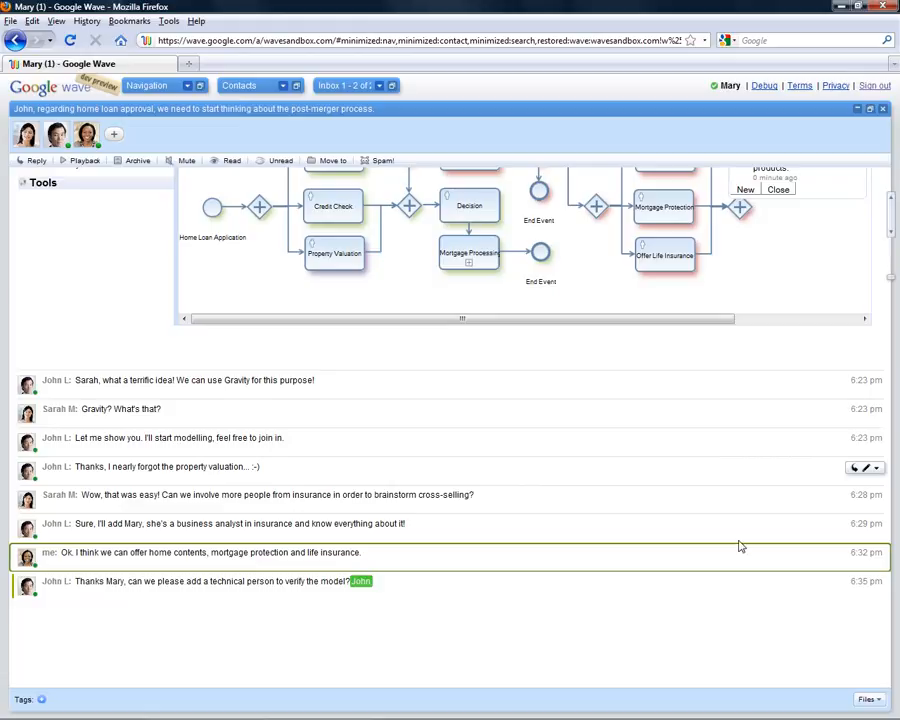
left_click(854, 581)
type("Yes, sure I'll add Tom.  He helped me before.")
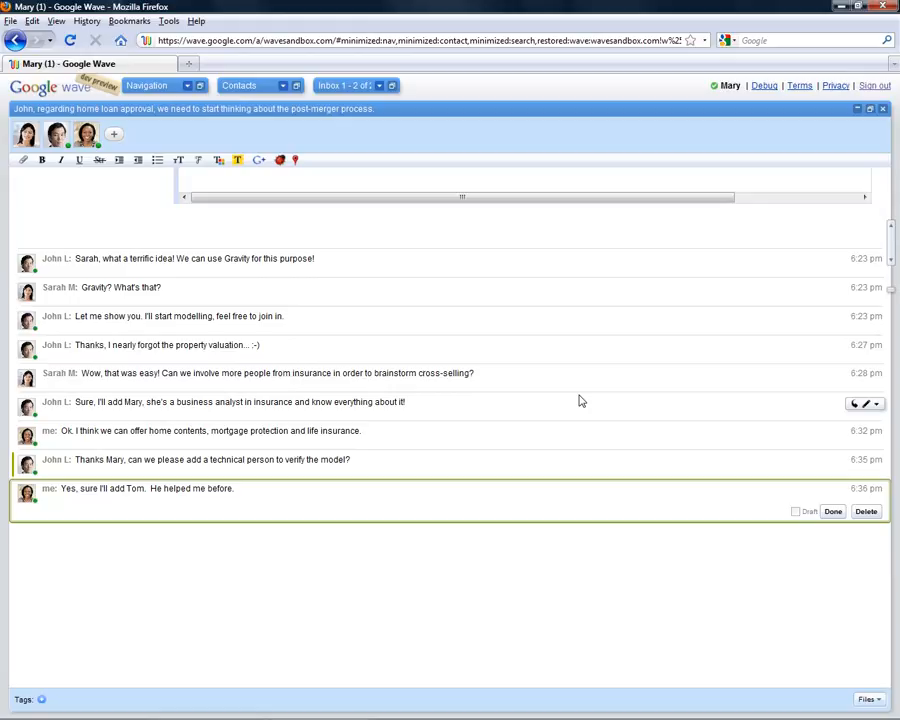
key("shift+Return")
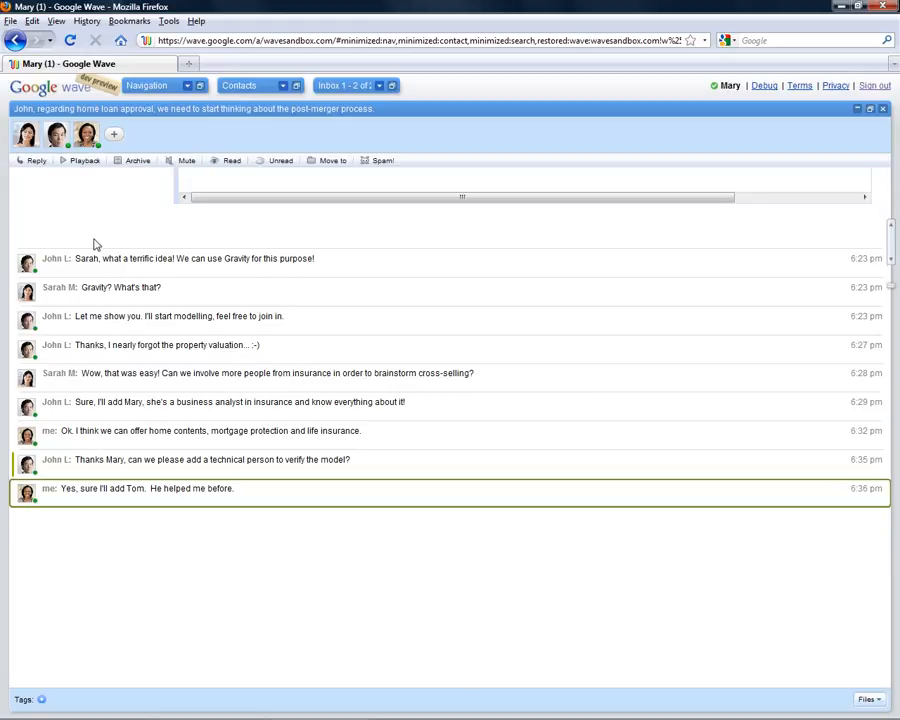
left_click(113, 134)
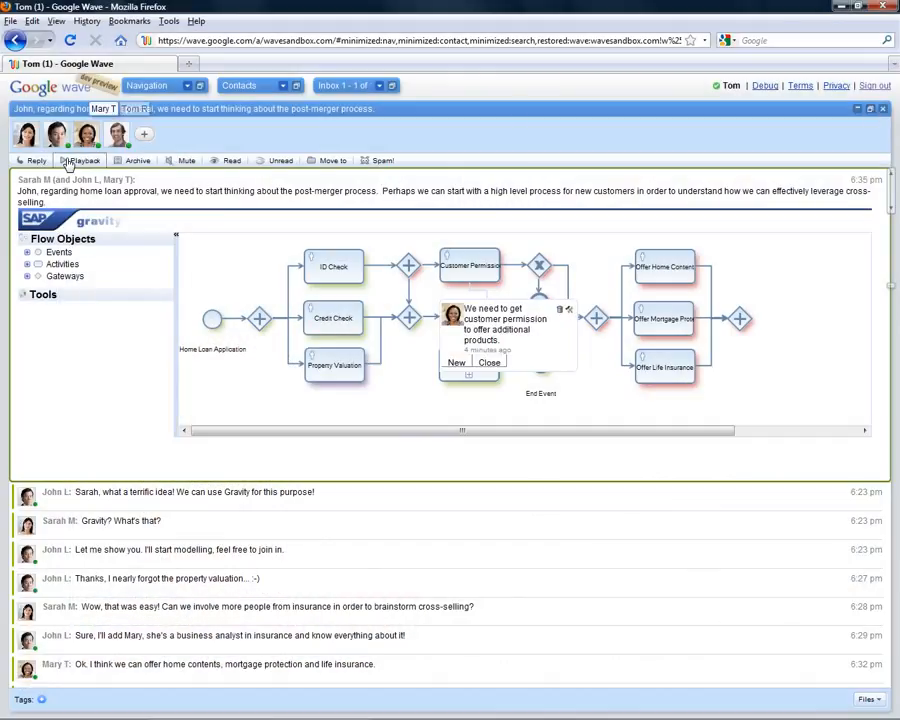
Step: Play back the wave's history from the technical colleague's account to see how the model was built
left_click(80, 161)
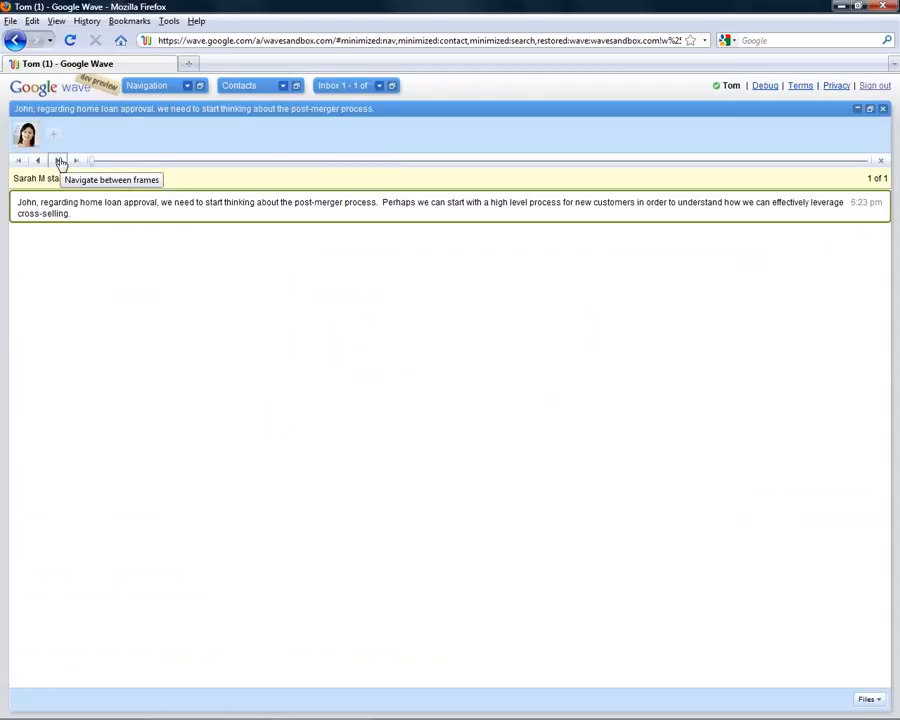
left_click(60, 162)
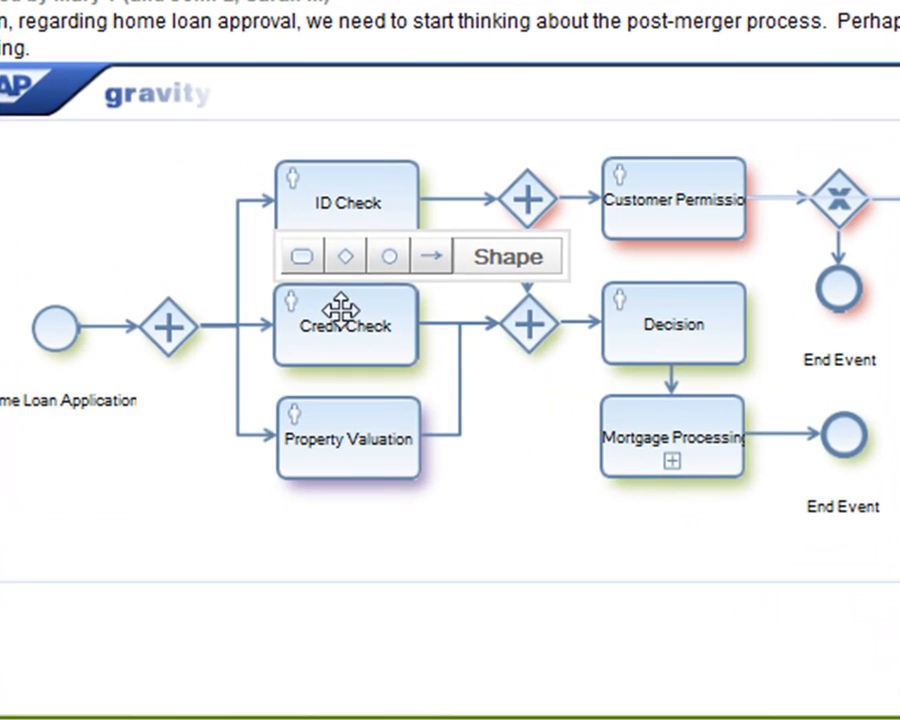
Step: Change the Credit Check human activity into an Automated Activity
left_click(472, 265)
mouse_move(510, 378)
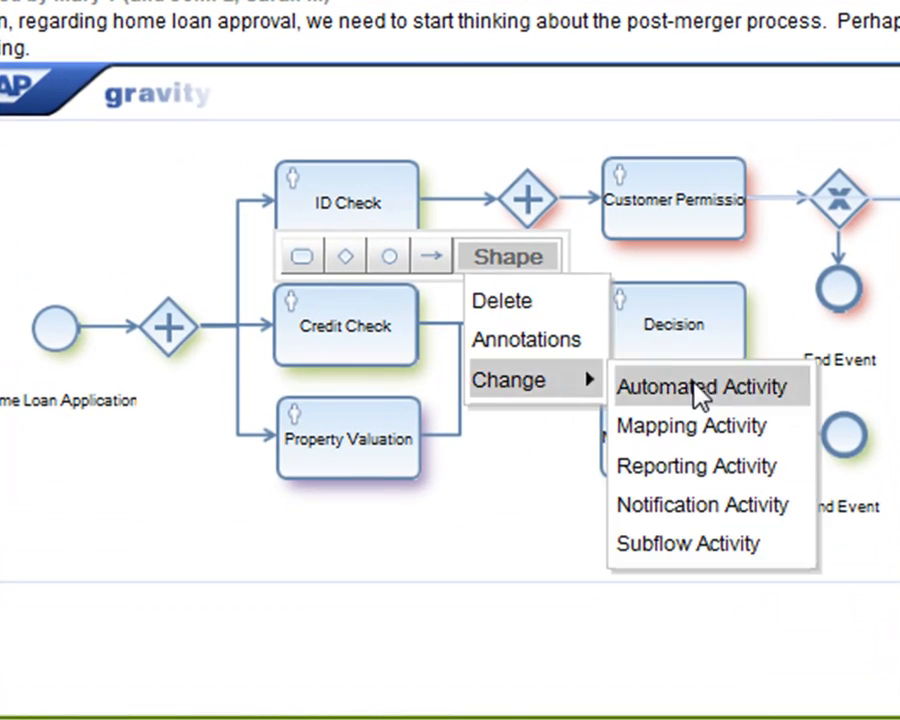
left_click(697, 390)
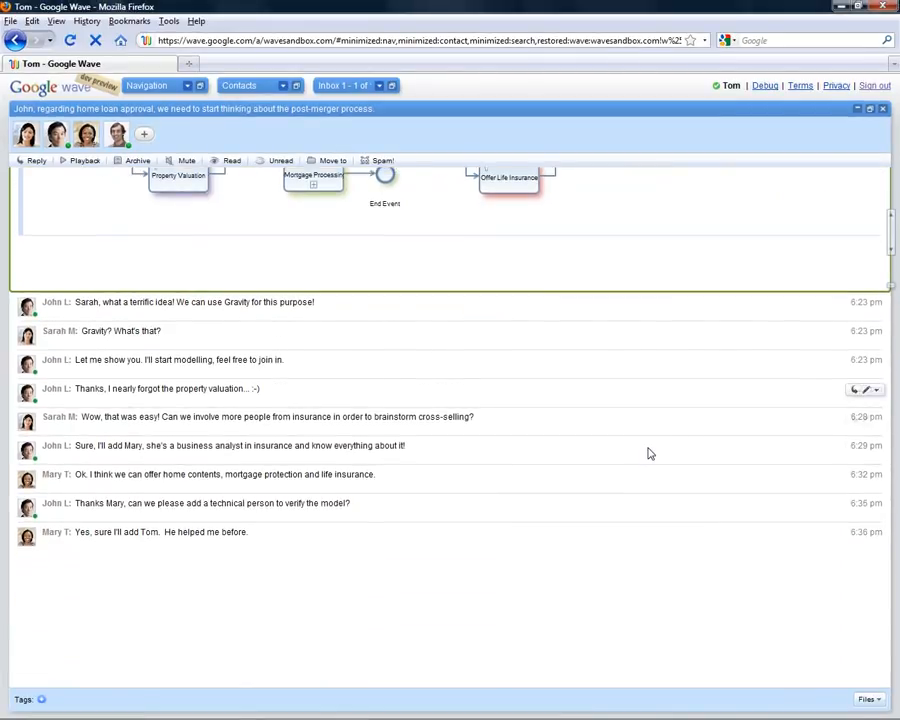
Step: Reply "I just converted the Credit Check into an automated activity, I know we can use Web Services for that."
scroll(648, 454, "down", 1)
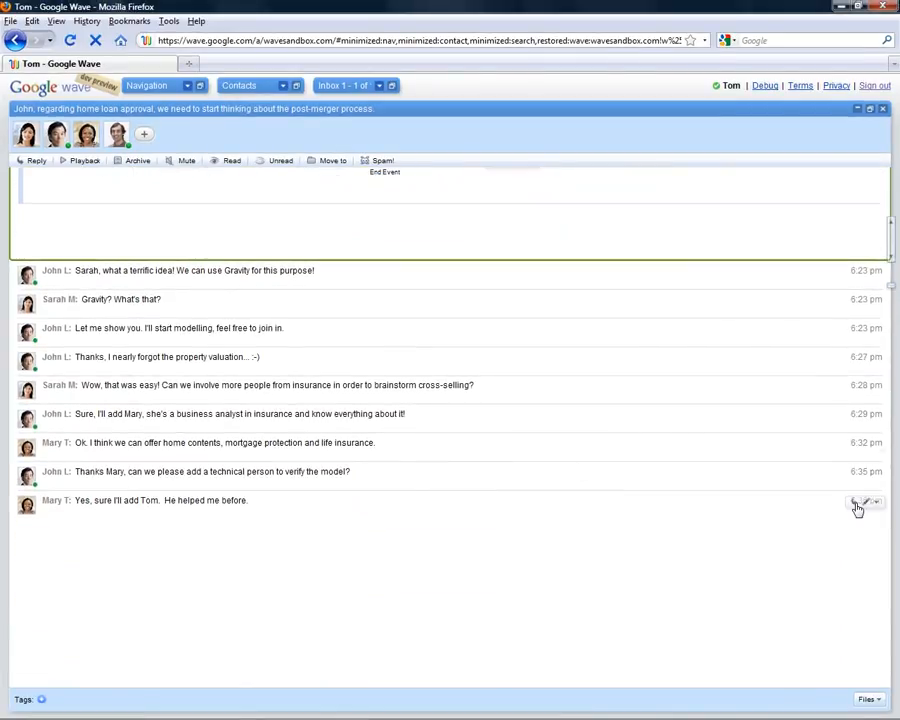
type("I just converted the")
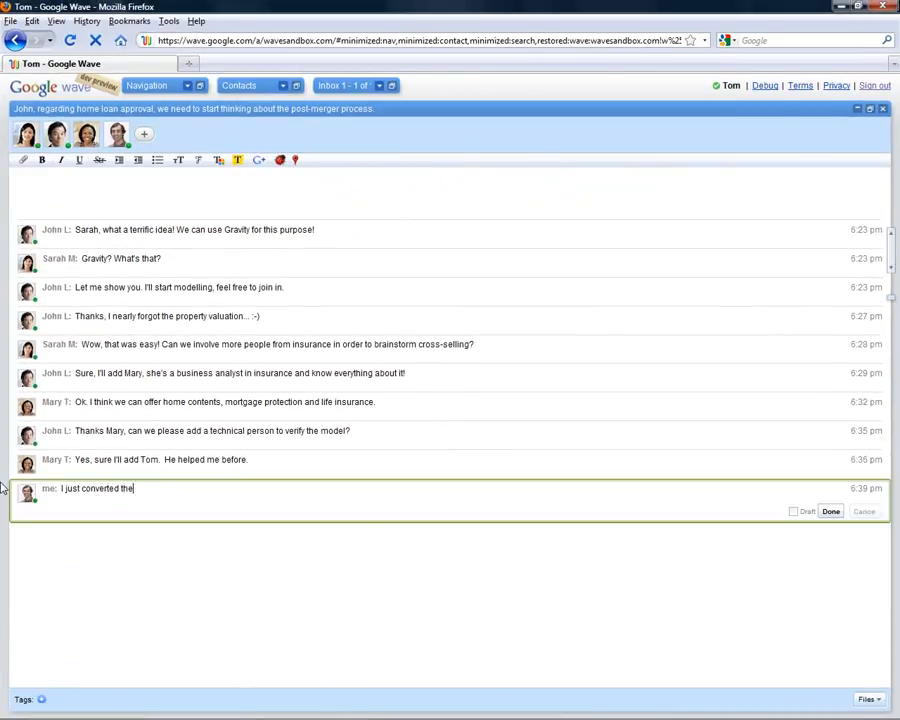
type(" Credit Check into an automated activity.")
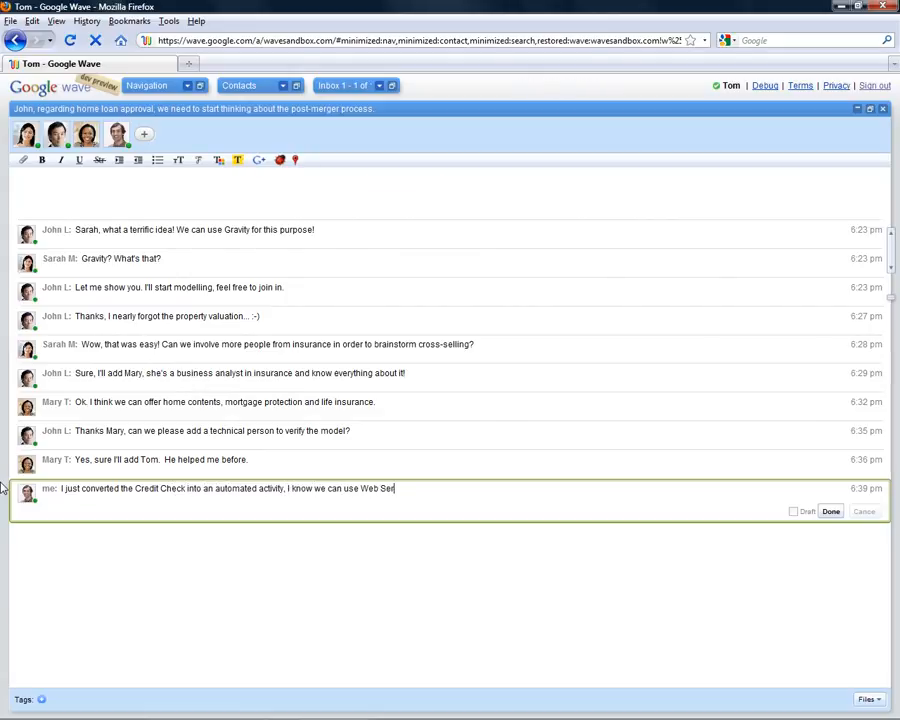
type(".")
key("shift+Return")
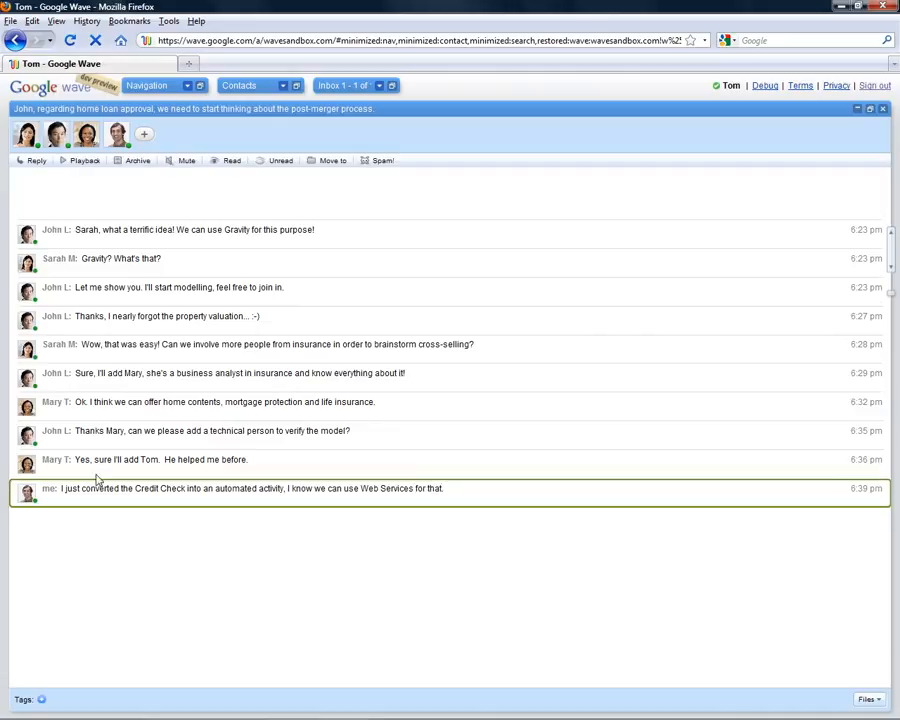
Step: Add the Marvin robot to the wave's participants and move its shape annotation clear of the merging gateway
scroll(268, 526, "up", 3)
left_click(144, 135)
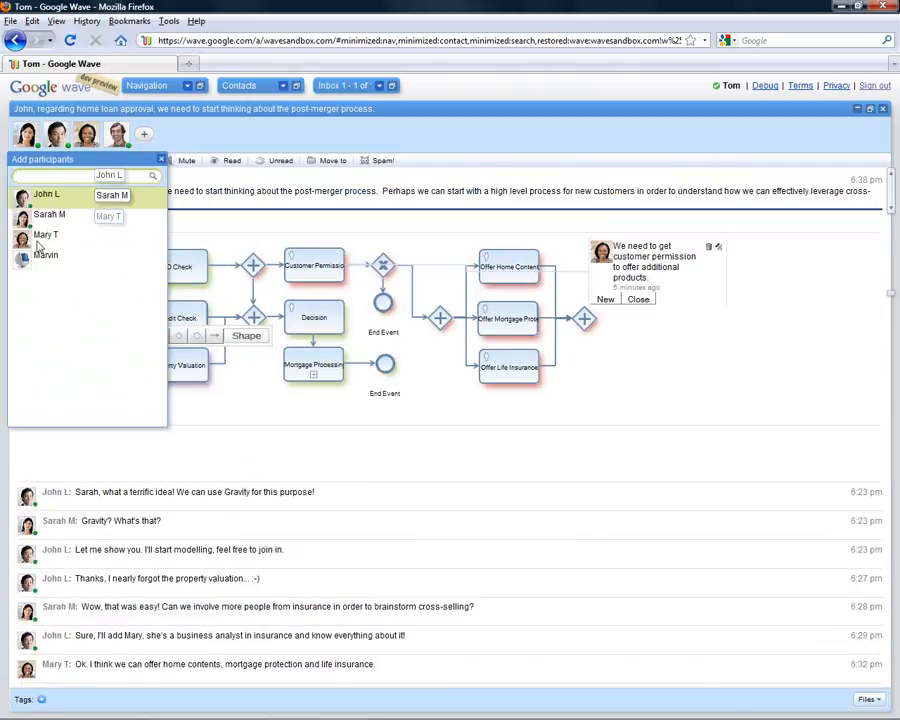
left_click(32, 255)
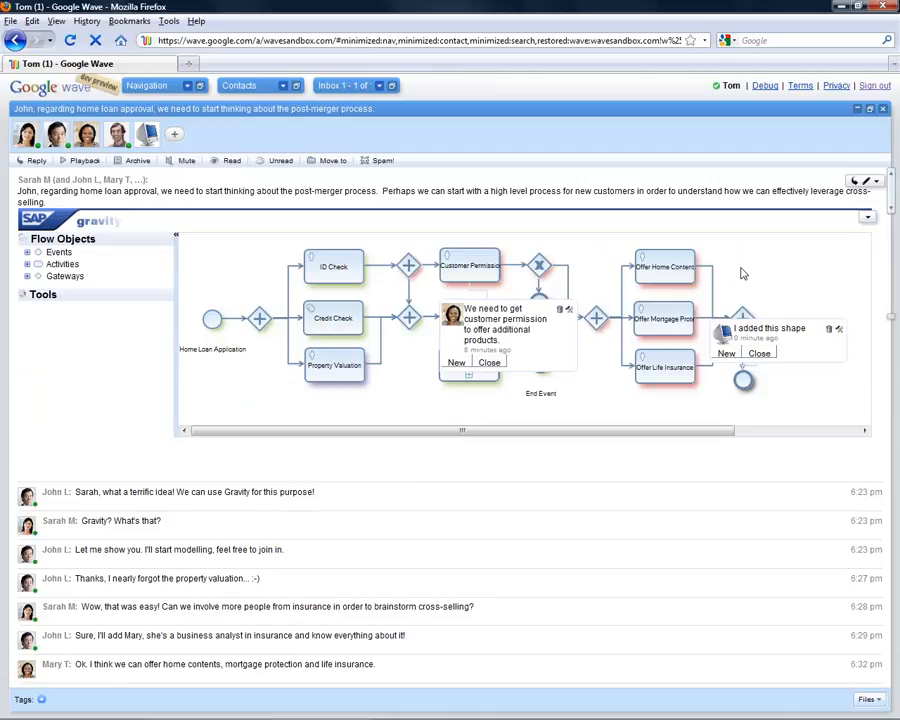
mouse_move(790, 266)
left_mouse_down()
mouse_move(800, 267)
mouse_move(781, 264)
left_mouse_up()
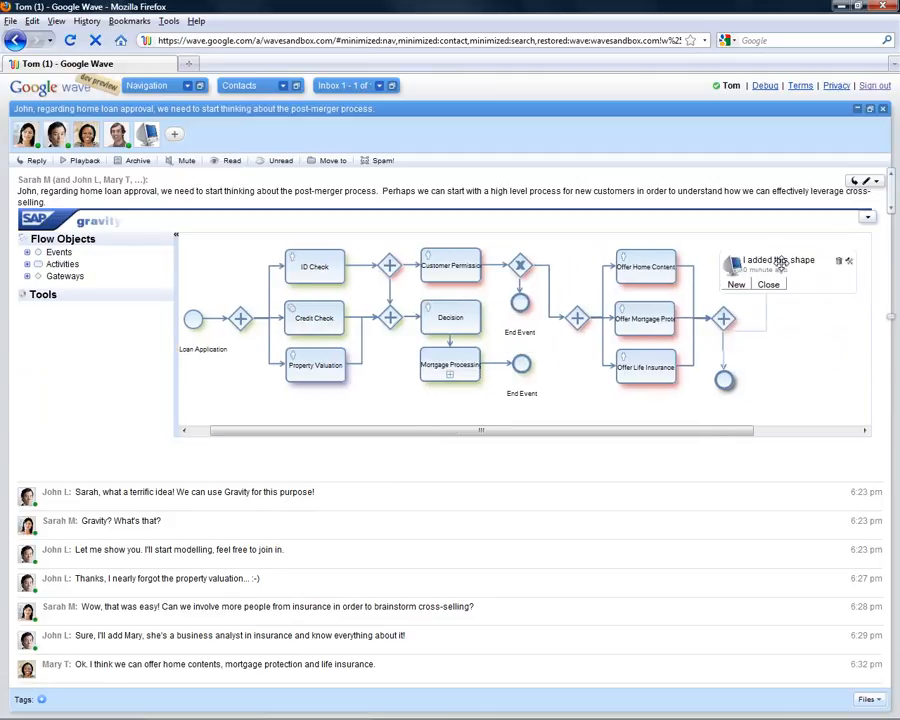
scroll(676, 350, "down", 3)
left_click(209, 613)
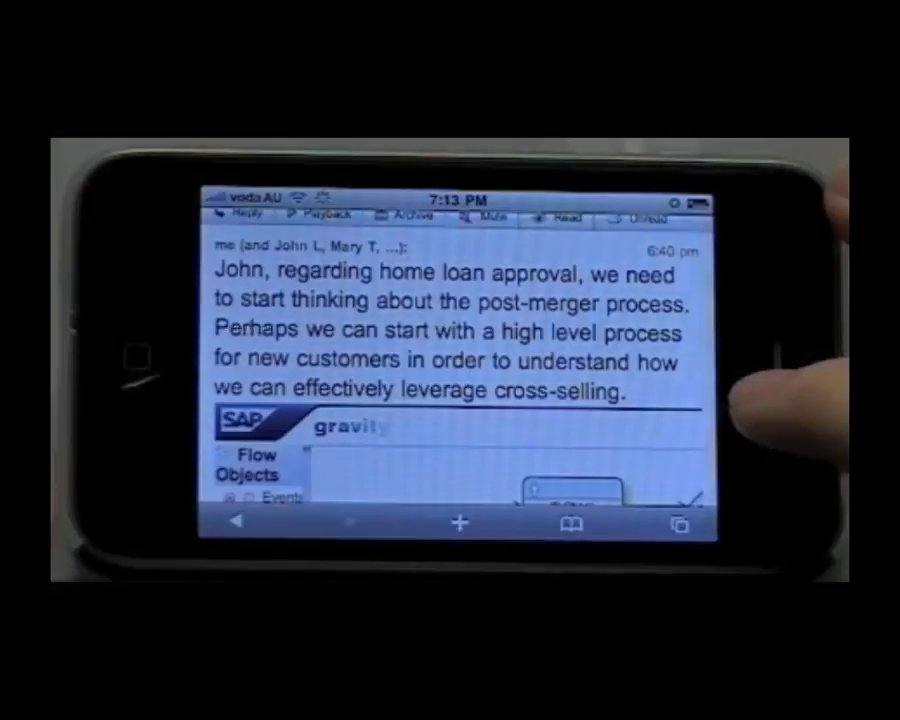
scroll(460, 360, "down", 5)
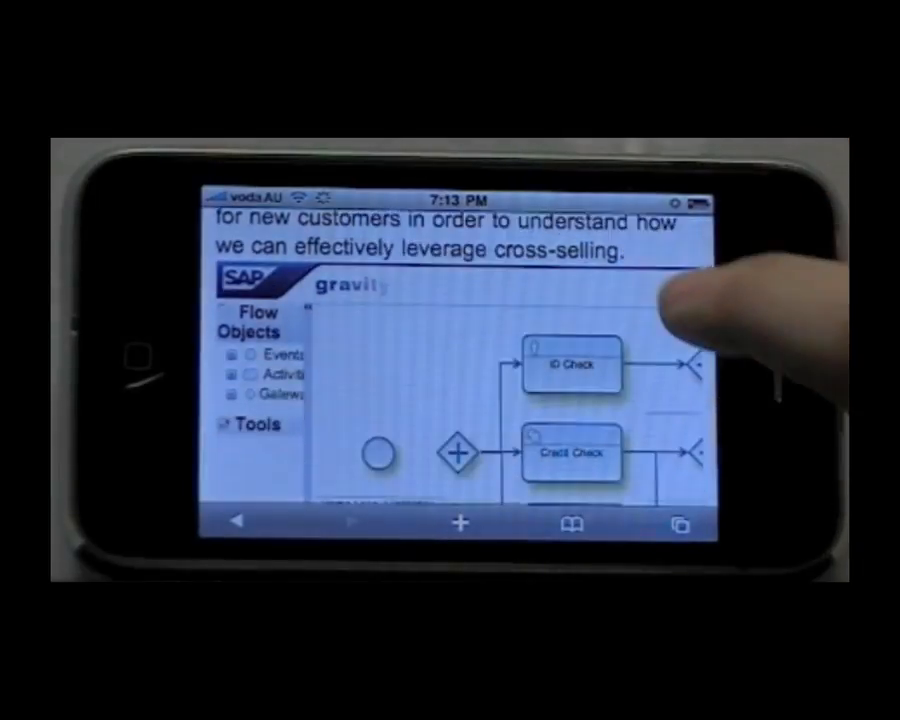
scroll(460, 360, "down", 5)
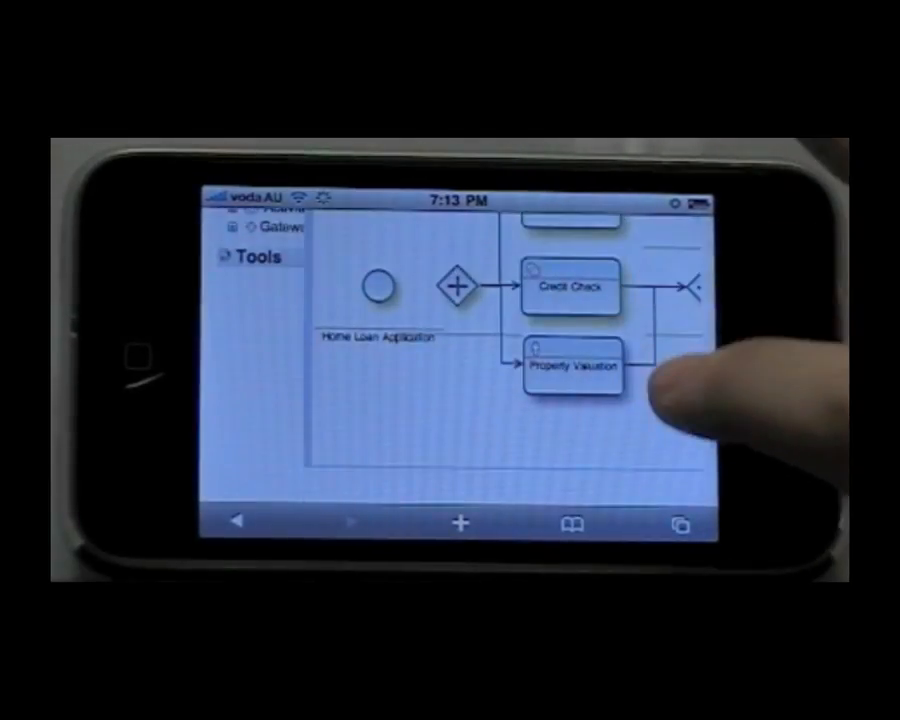
scroll(660, 340, "down", 5)
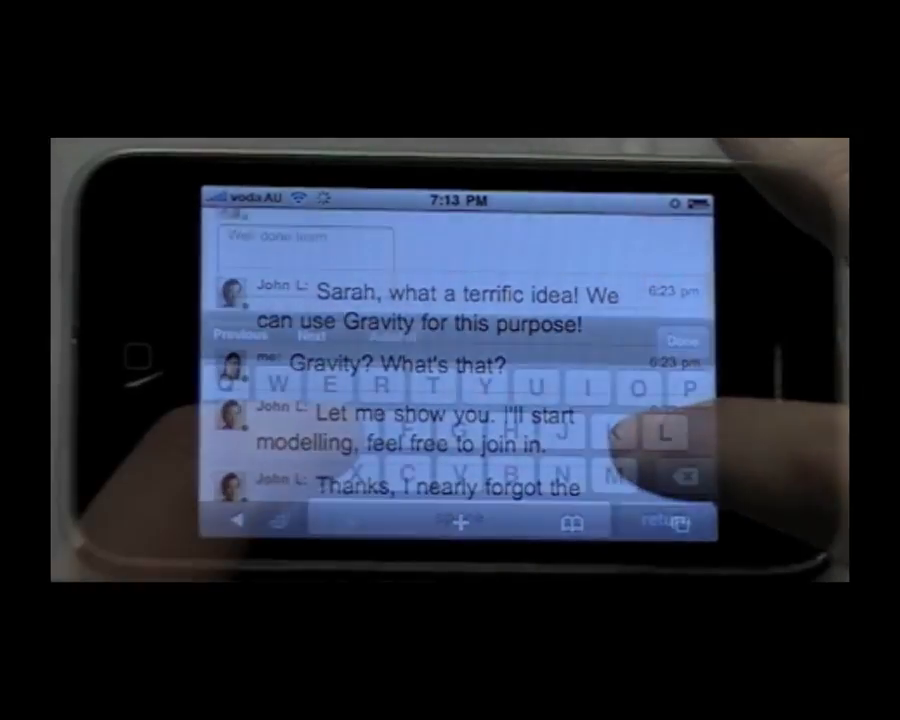
Step: Complete the phone reply in the wave so it reads "Well done team please continue"
type("p")
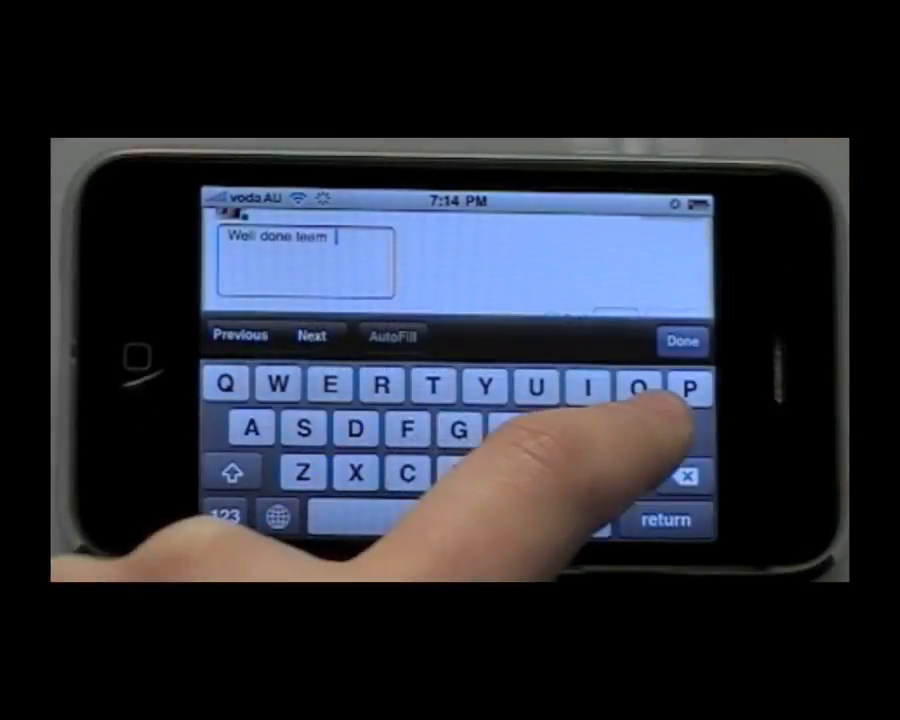
type("io")
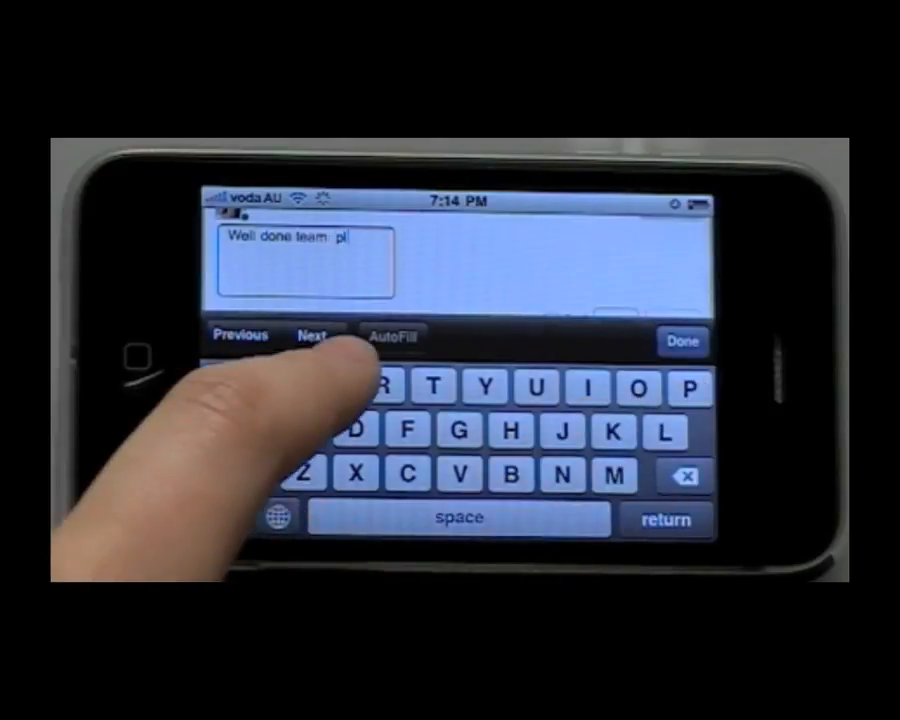
type("ase")
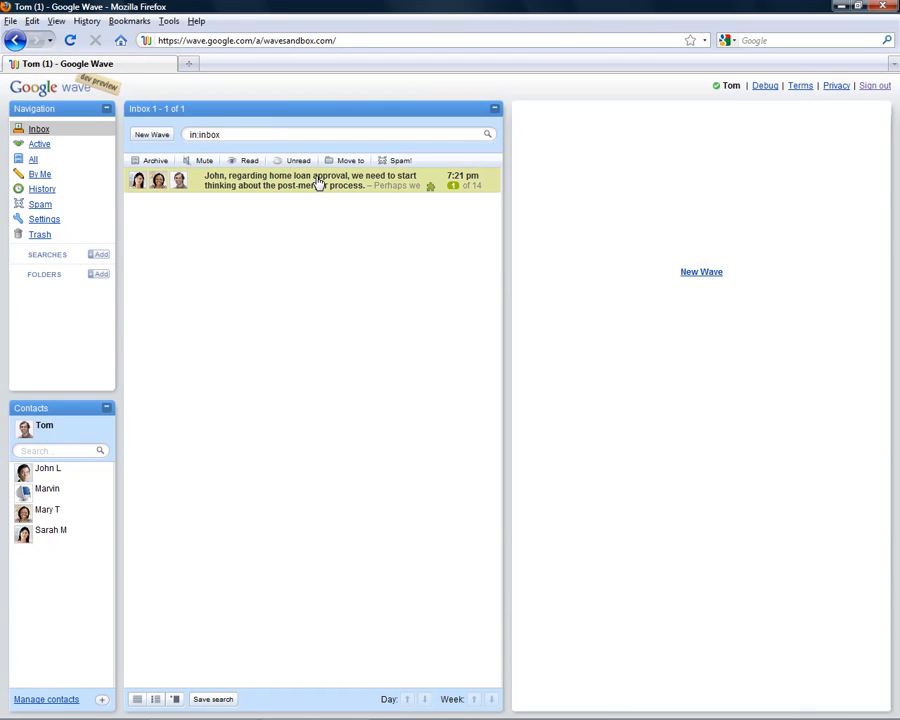
Step: Open the home loan approval wave at full size and export its Gravity model to NetWeaver BPM
left_click(318, 182)
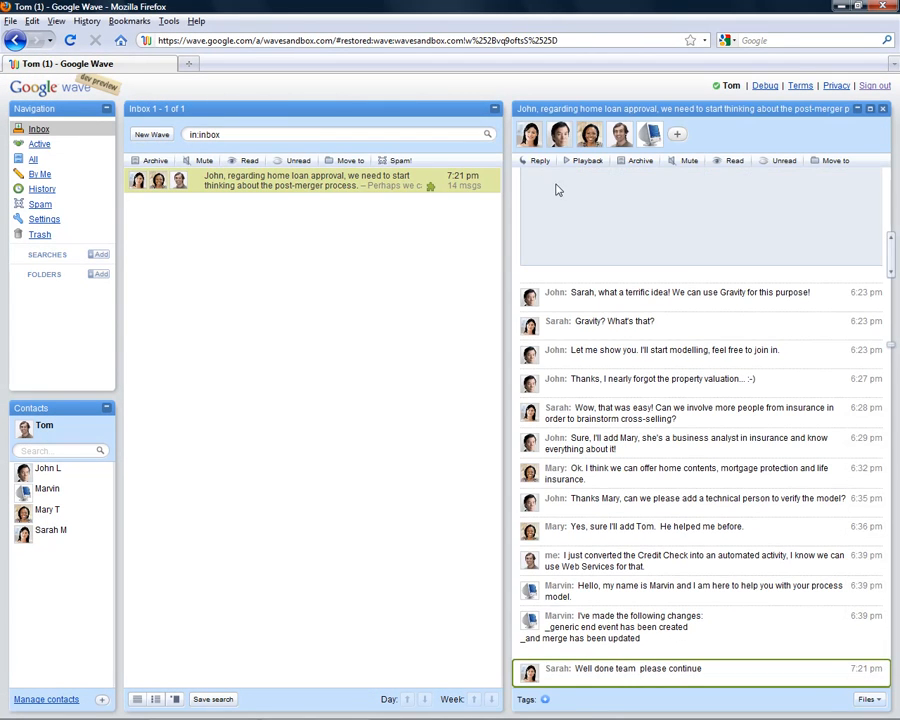
left_click(872, 110)
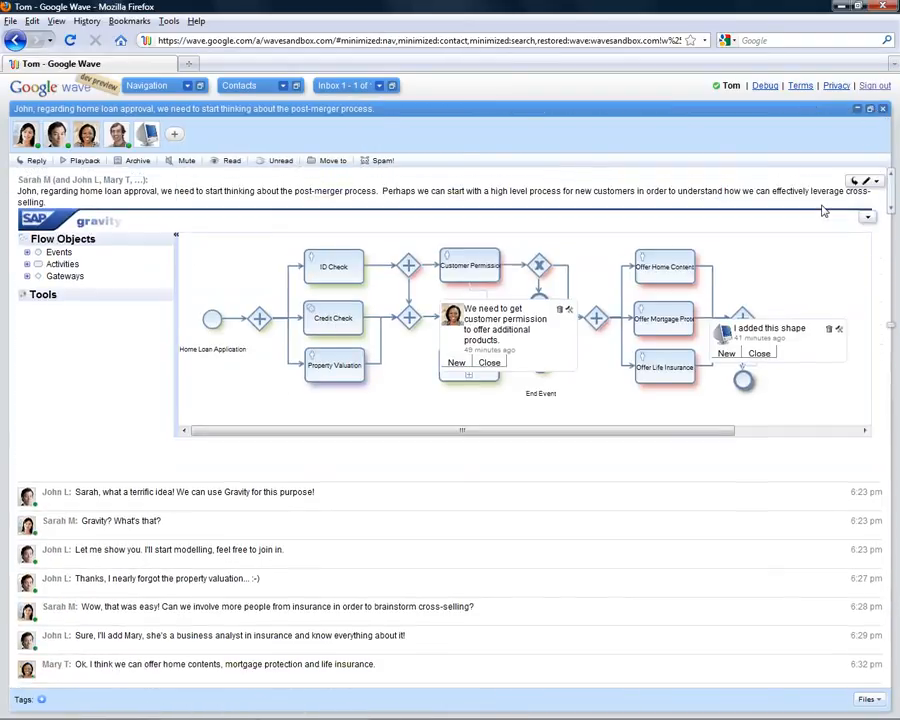
left_click(43, 295)
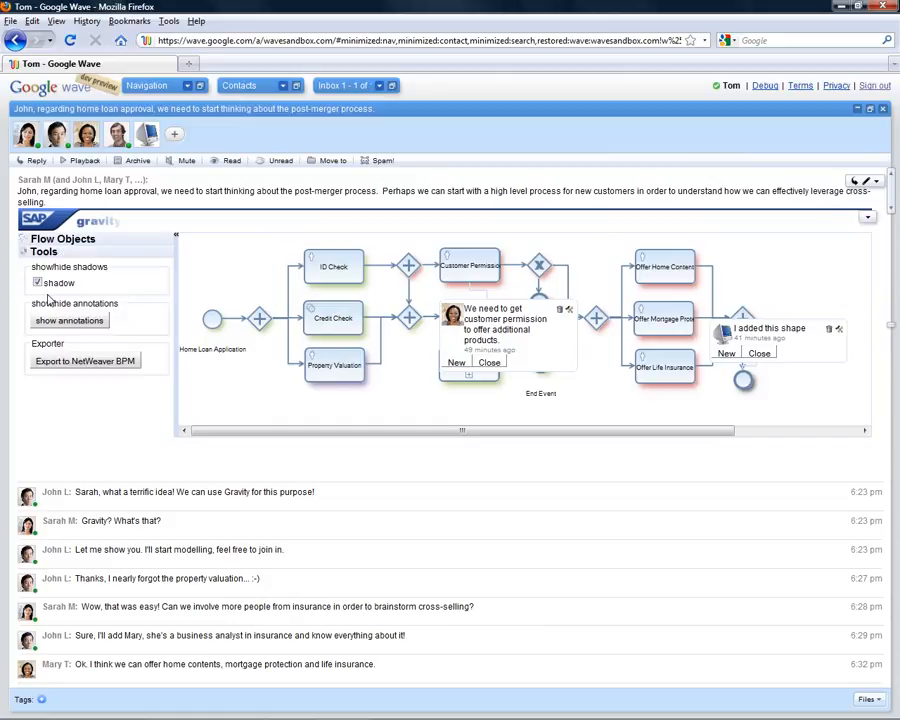
left_click(55, 363)
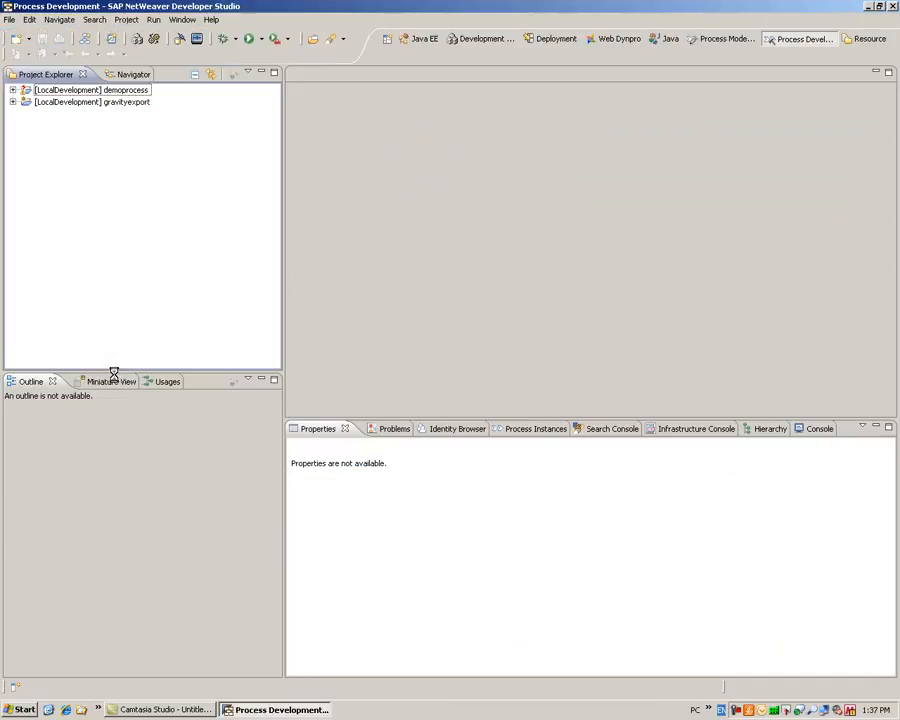
Step: In SAP NetWeaver Developer Studio, open the Gravity Export process from the gravityexport project and maximize its diagram editor
left_click(13, 103)
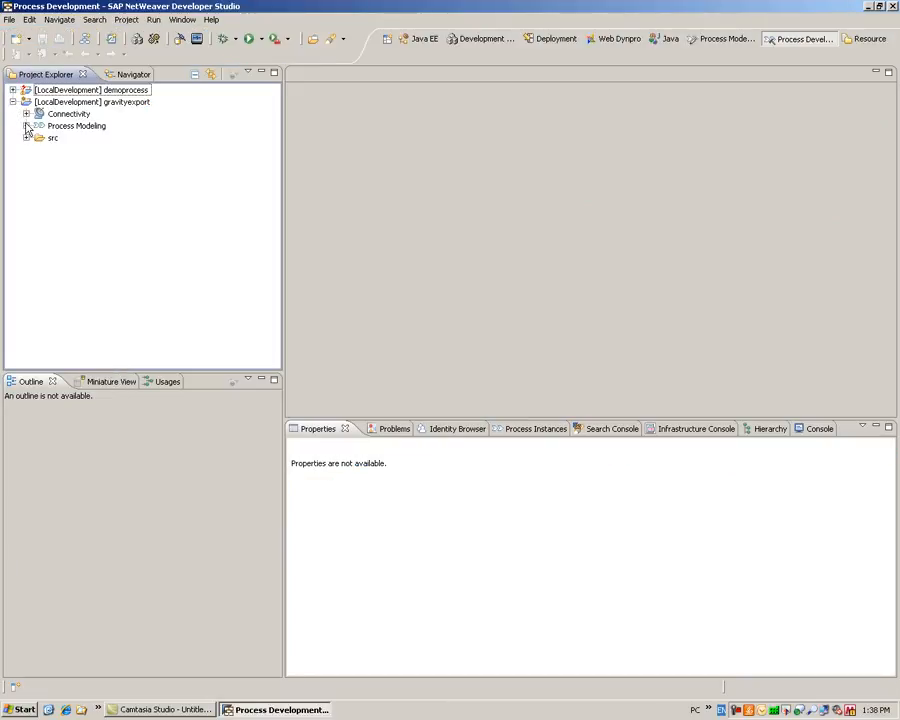
left_click(26, 126)
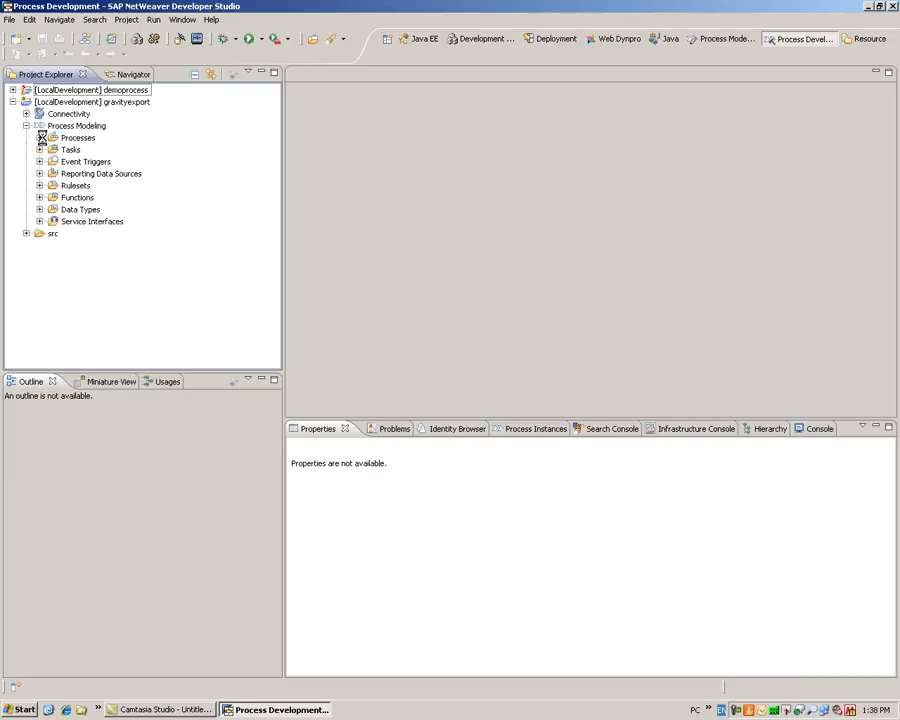
left_click(40, 138)
left_click(71, 150)
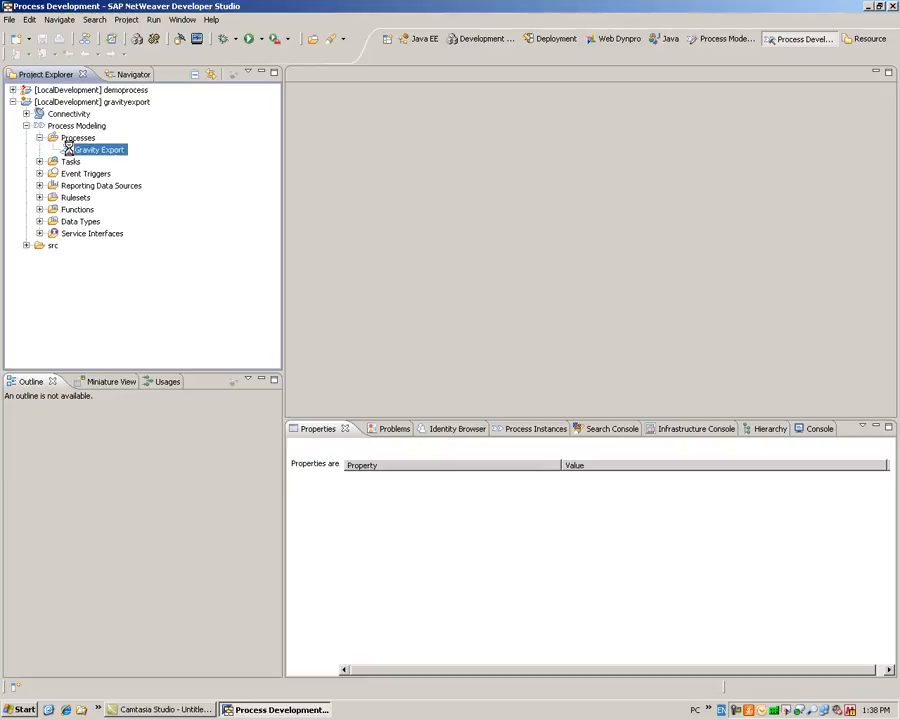
double_click(70, 149)
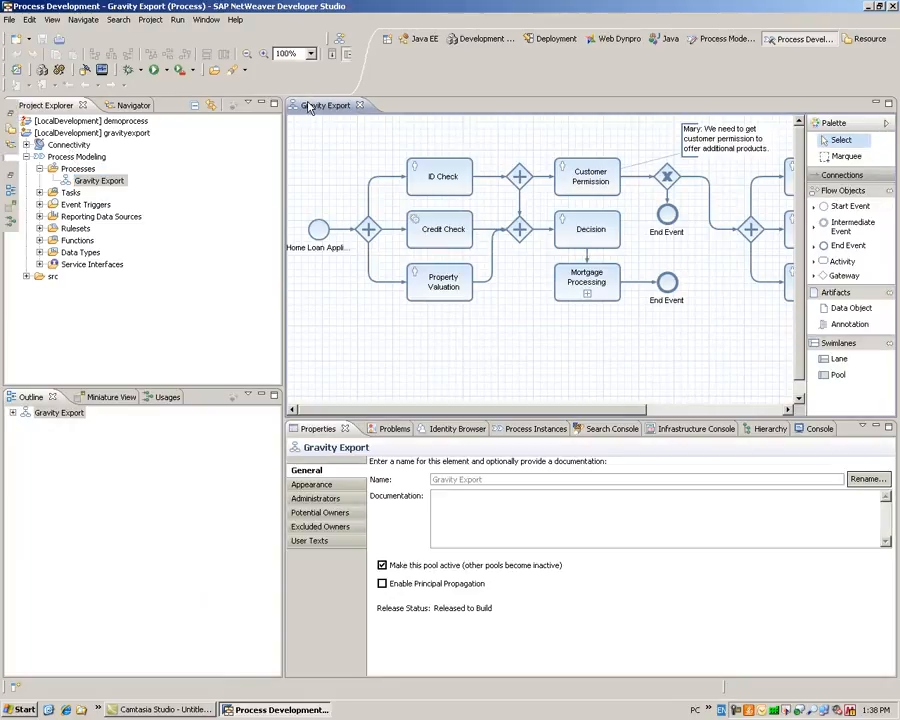
double_click(309, 106)
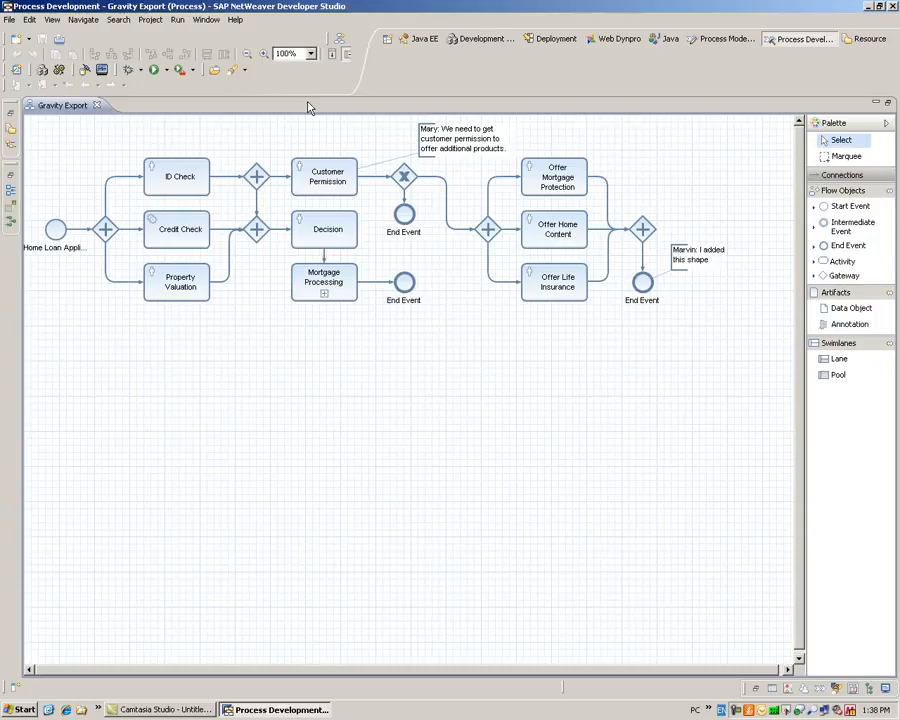